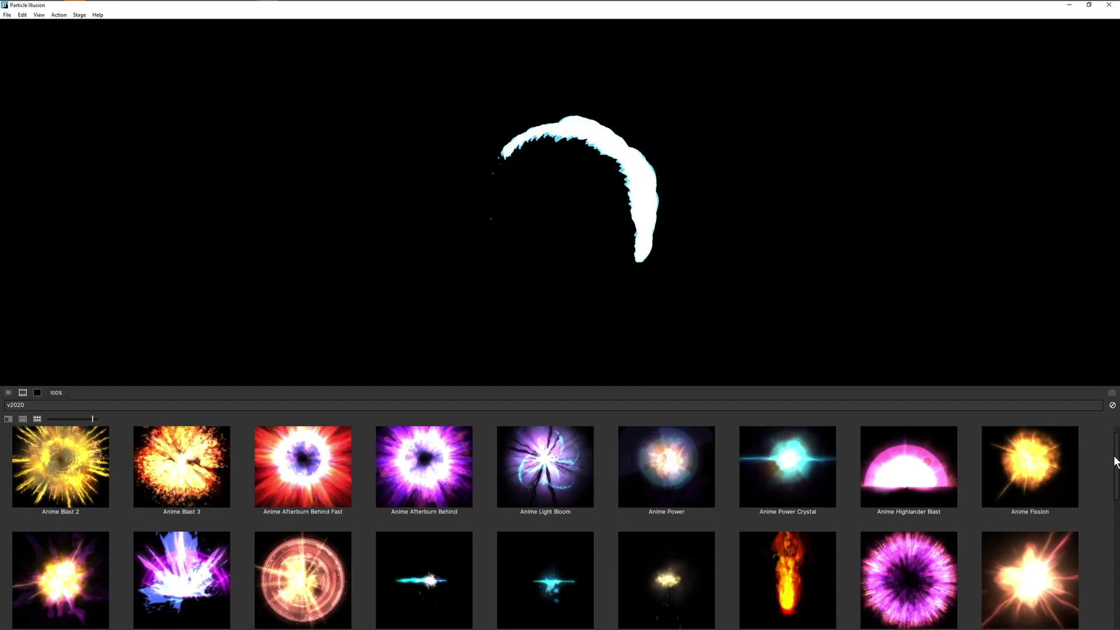
# - Scroll the v2020 emitter library down to Anime Sparkler Small
pyautogui.scroll(-5, 1115, 461)
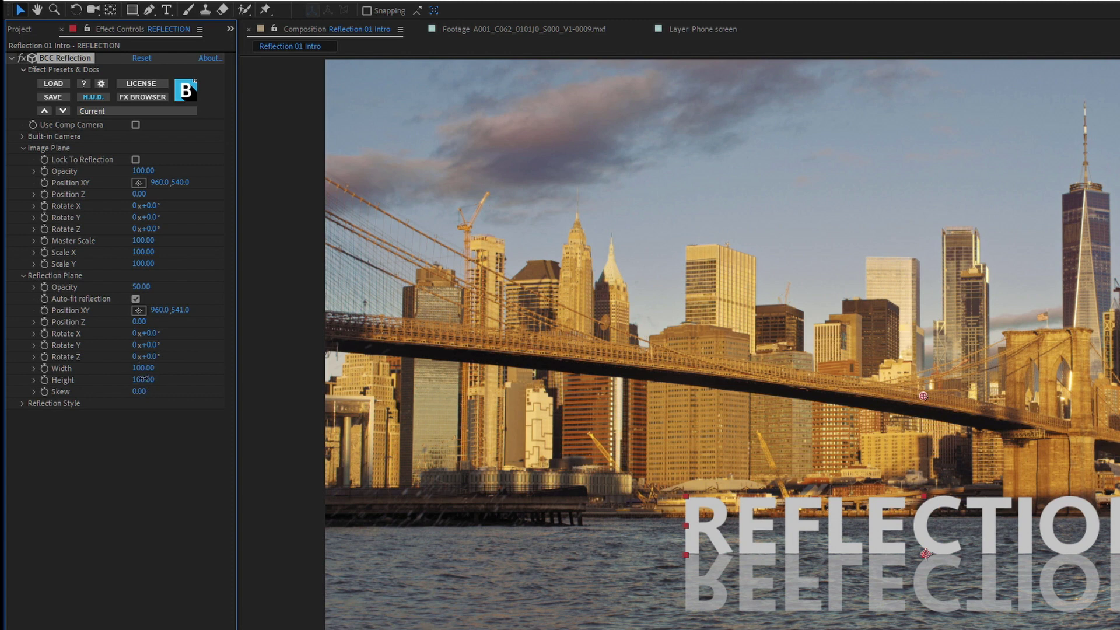
# - Shorten the BCC Reflection height, move the built-in camera closer to the lasers, and zero the spin
pyautogui.moveTo(185, 380); pyautogui.dragTo(143, 369)
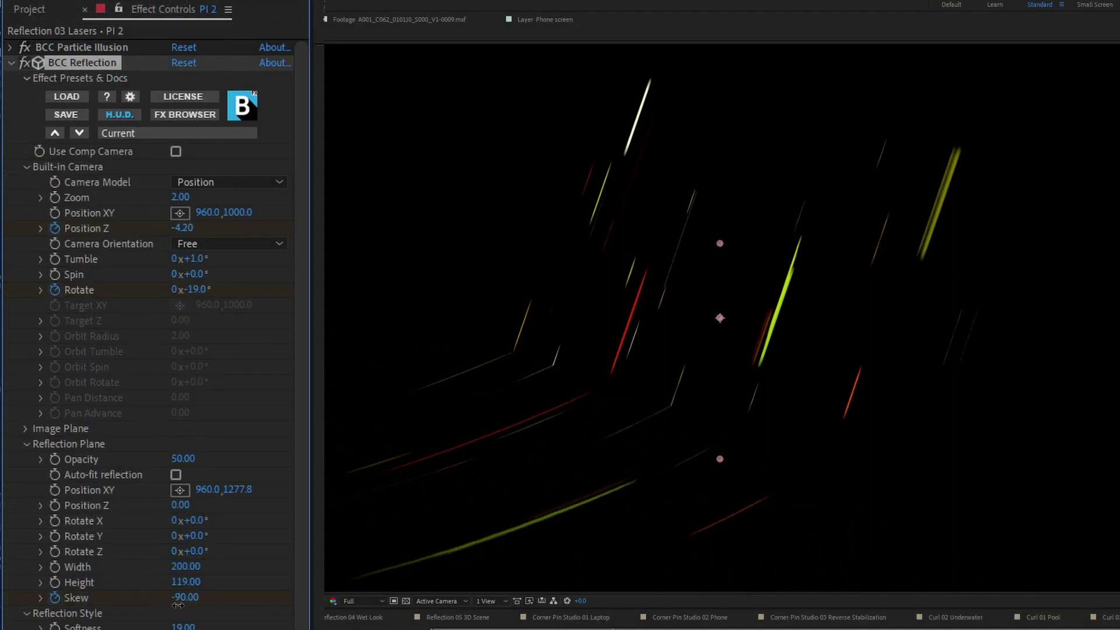
pyautogui.moveTo(193, 233); pyautogui.dragTo(188, 227)
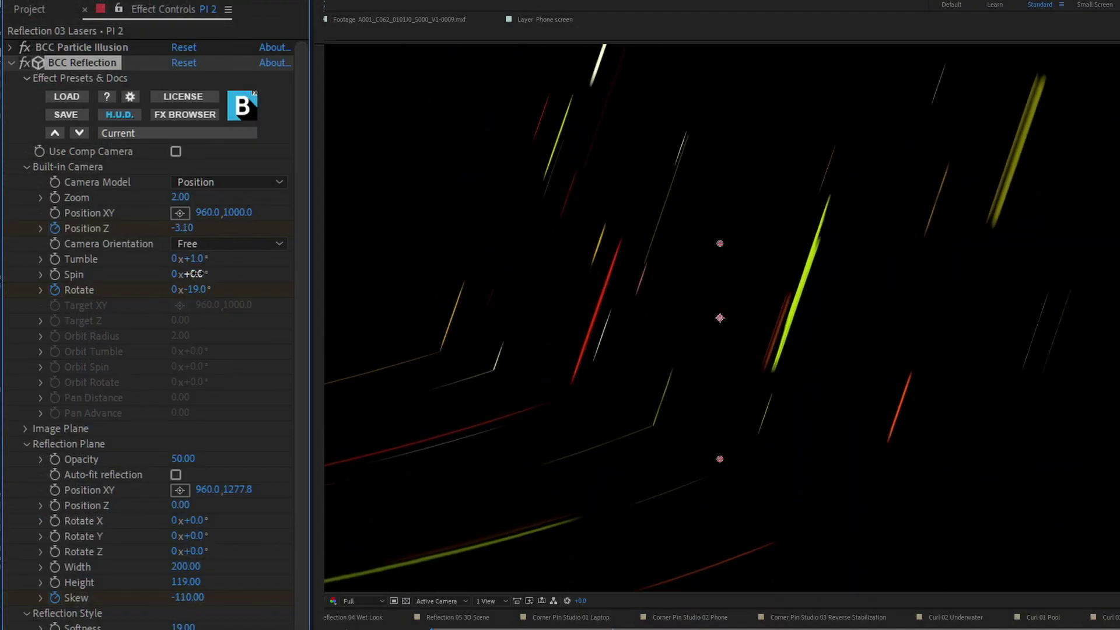
pyautogui.moveTo(194, 273); pyautogui.dragTo(203, 292)
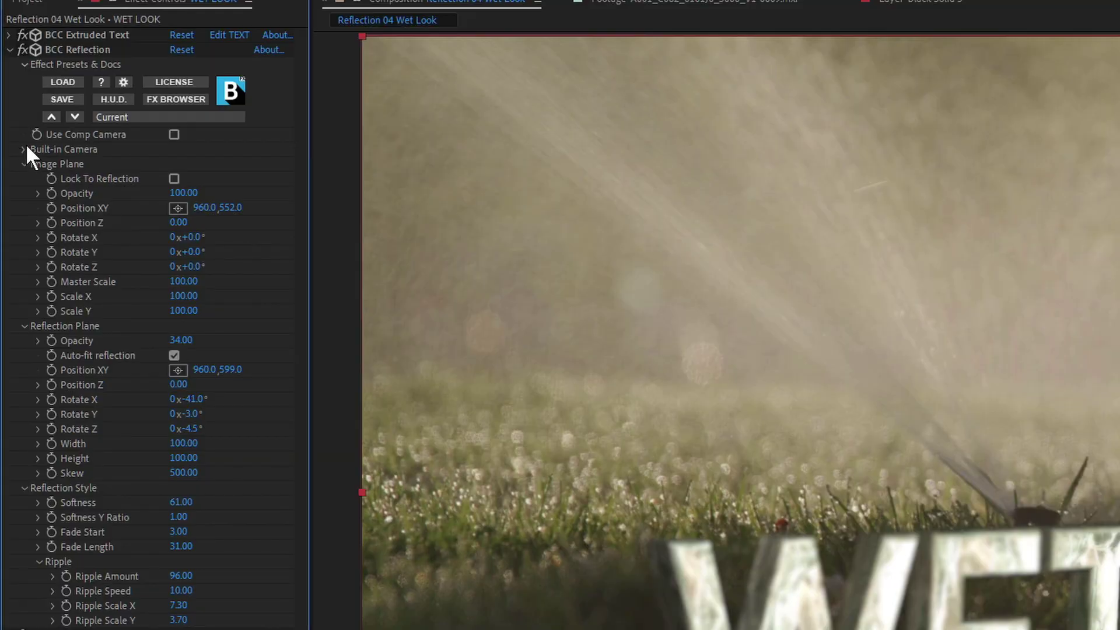
# - Keep Camera Model at Position and pull camera Position Z to -1.40 to enlarge the WET LOOK text
pyautogui.click(25, 149)
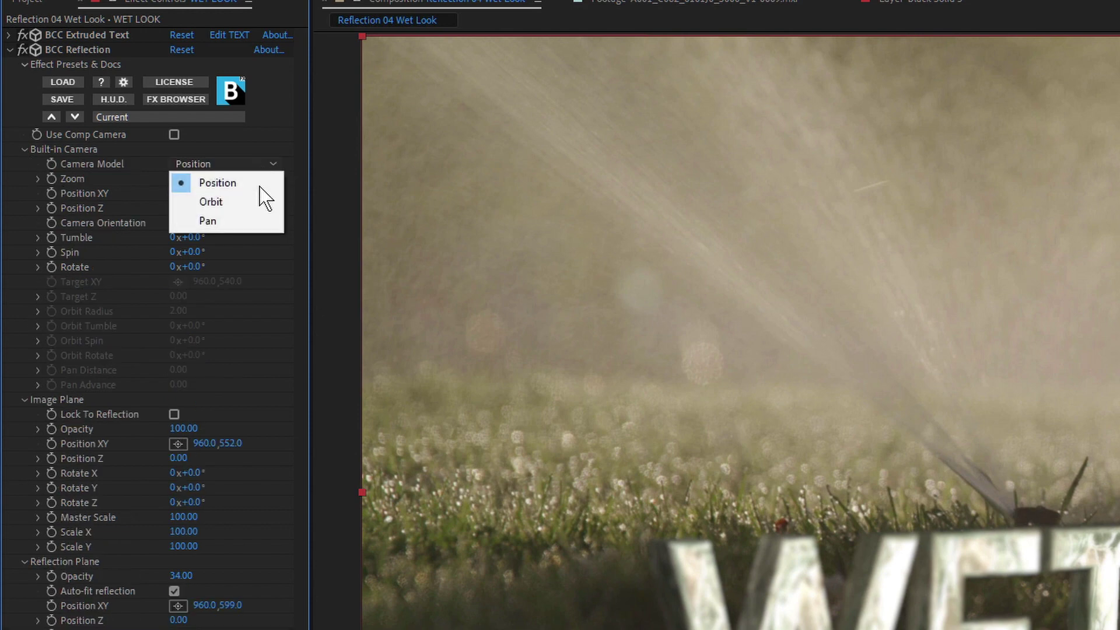
pyautogui.press('Escape')
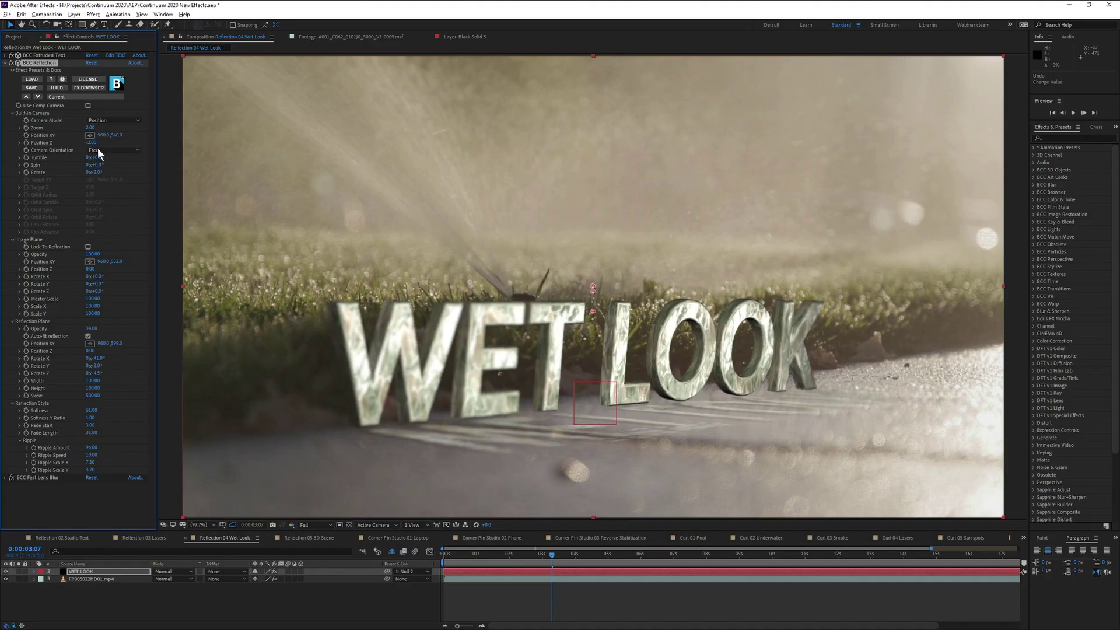
pyautogui.moveTo(90, 142); pyautogui.dragTo(93, 143)
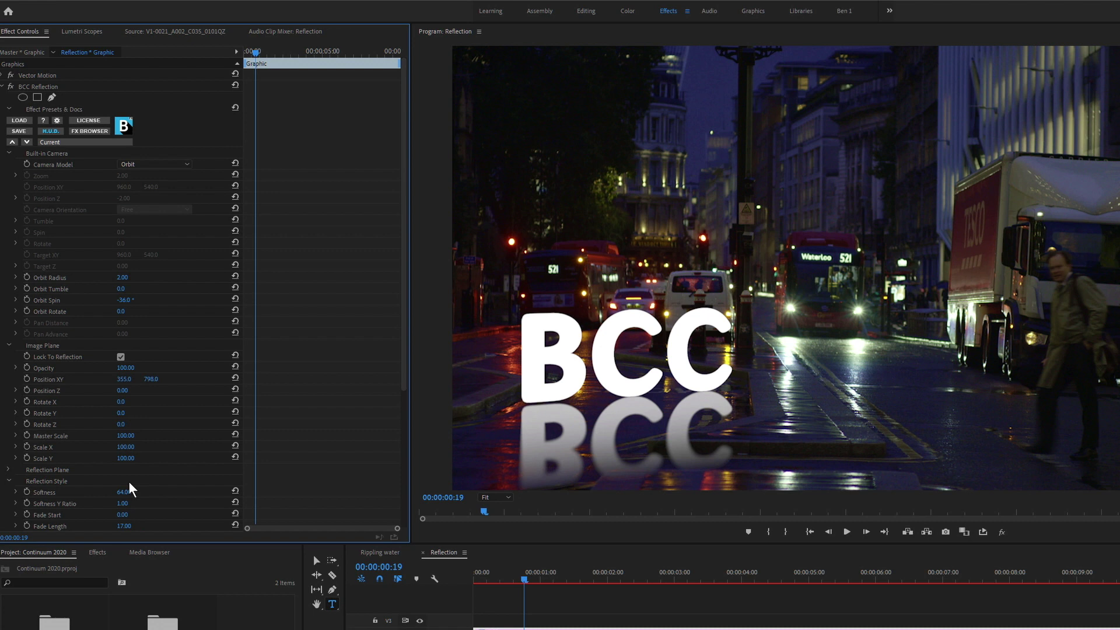
# - Scroll Effect Controls to BCC Reflection's Reflection Plane and Reflection Style settings
pyautogui.scroll(-5, 125, 339)
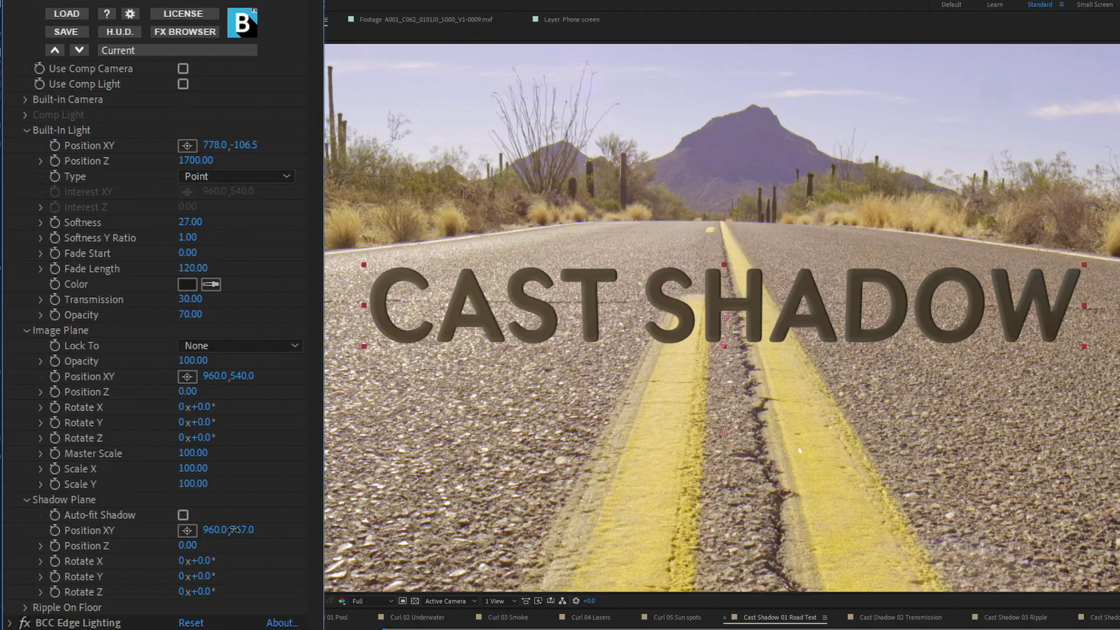
# - Lower the shadow plane position, then stretch and reshape the CAST SHADOW letter shadows across the road
pyautogui.moveTo(115, 328); pyautogui.dragTo(92, 328)
pyautogui.moveTo(45, 523); pyautogui.dragTo(94, 520)
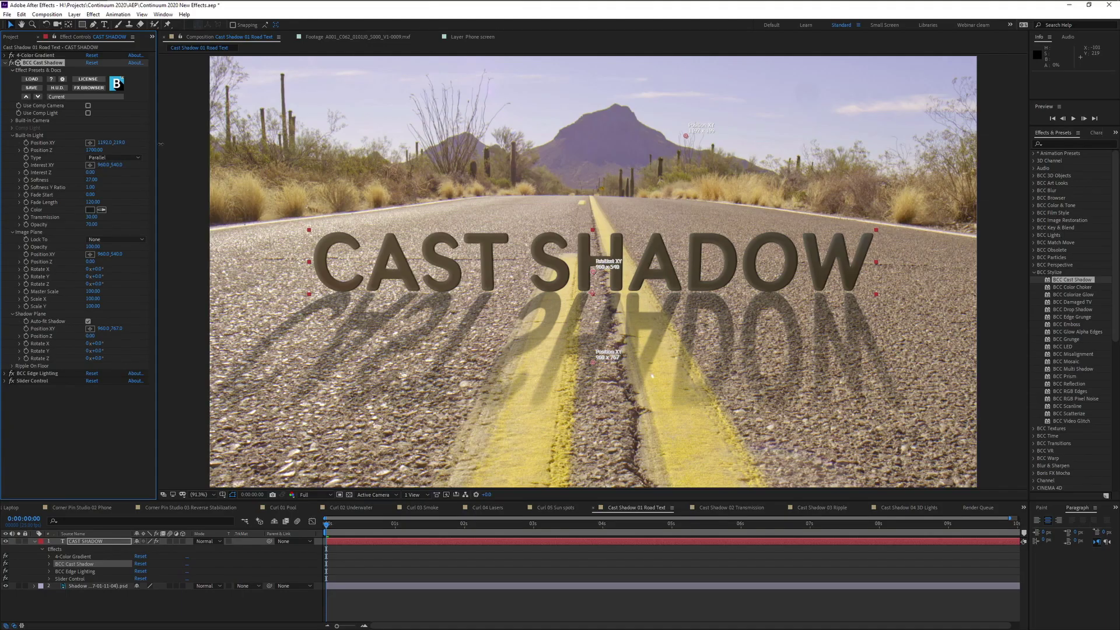
pyautogui.moveTo(584, 140); pyautogui.dragTo(420, 145)
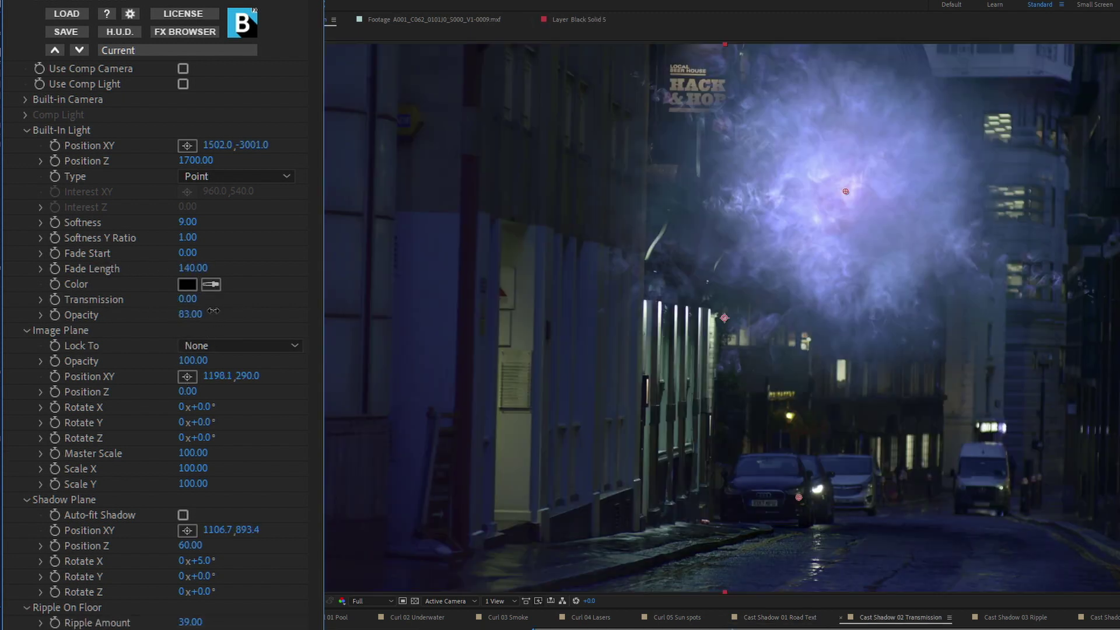
# - Raise BCC Cast Shadow Transmission from 0 to 100
pyautogui.moveTo(185, 298); pyautogui.dragTo(244, 299)
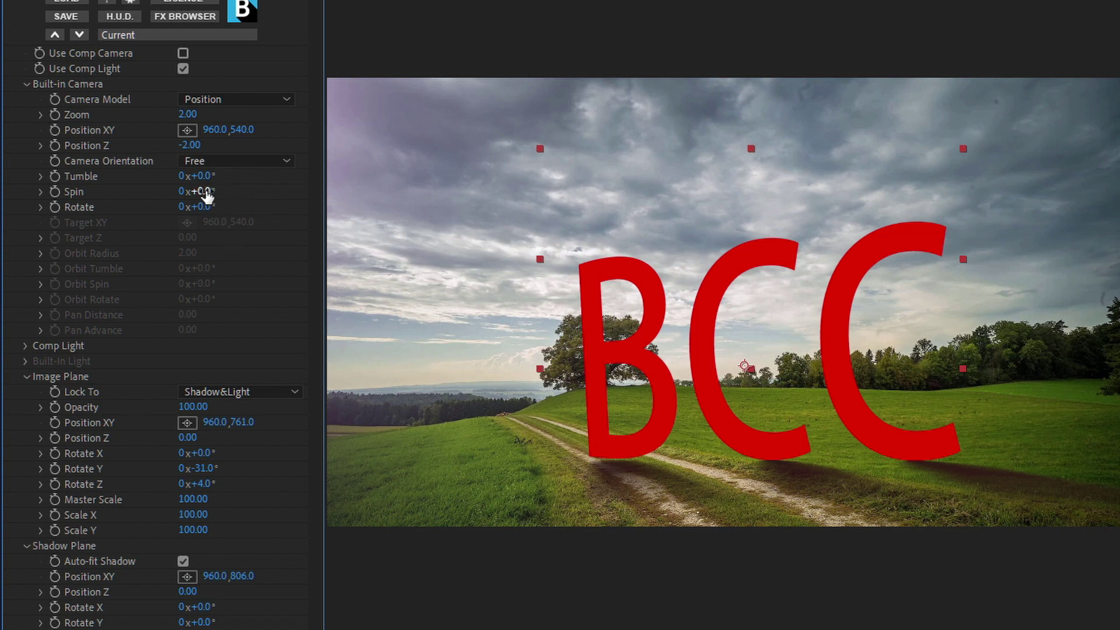
# - Swing the Built-in Camera Spin back toward 0 and collapse the Built-in Camera group
pyautogui.moveTo(222, 191); pyautogui.dragTo(208, 191)
pyautogui.click(26, 84)
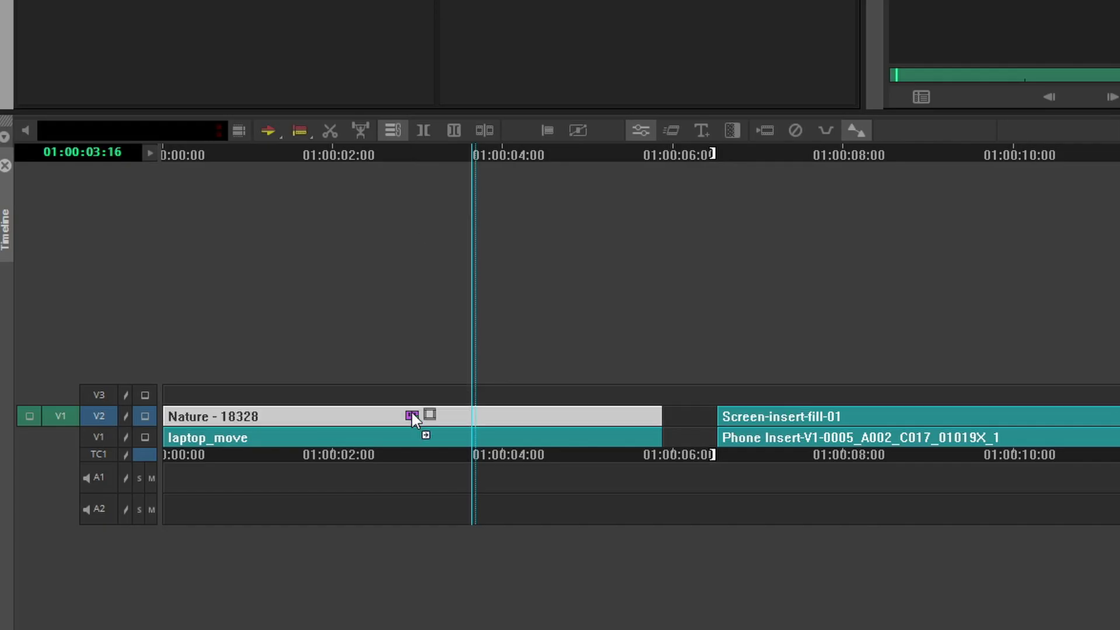
# - Apply BCC Corner Pin Studio to the Nature clip on V2 and monitor the V2 track
pyautogui.moveTo(411, 414); pyautogui.dragTo(411, 414)
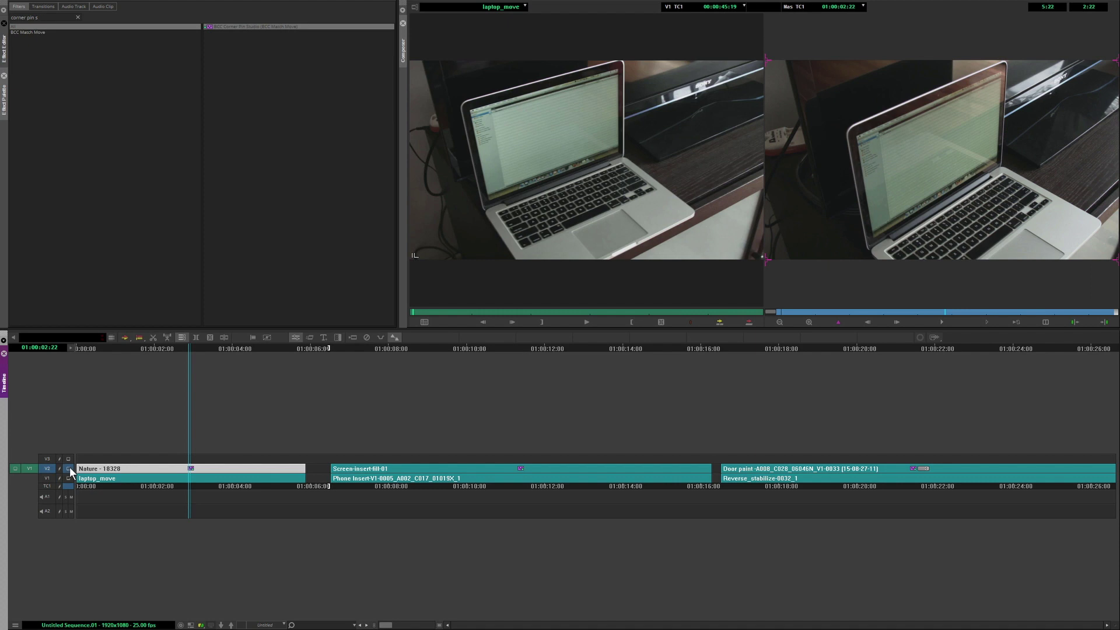
pyautogui.click(68, 469)
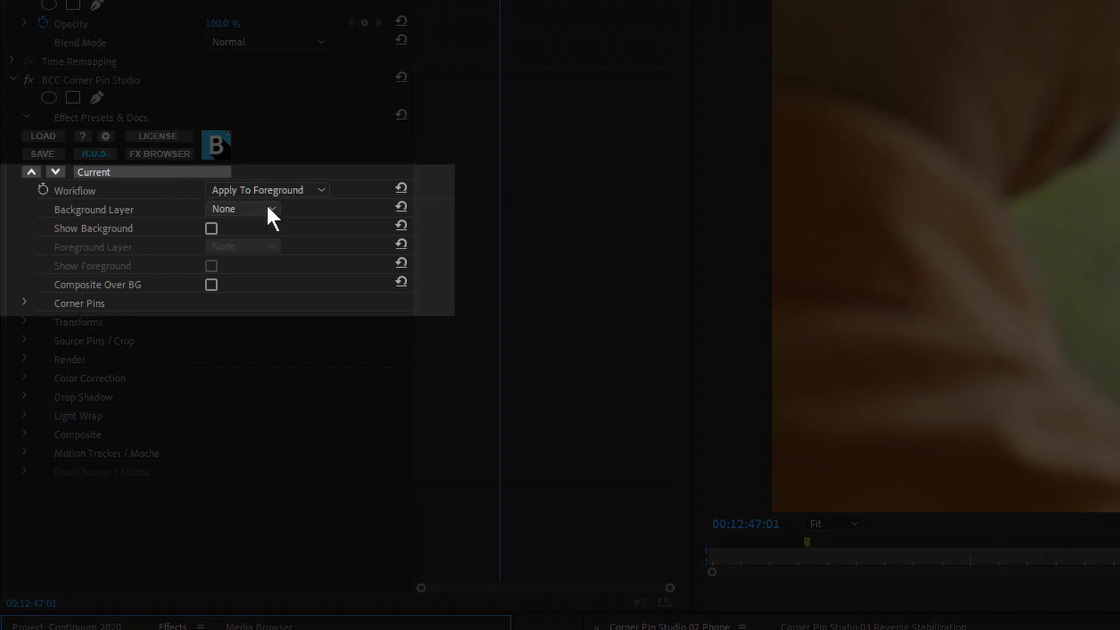
# - Set the Corner Pin Studio Background Layer to Video 1
pyautogui.click(253, 287)
pyautogui.click(211, 228)
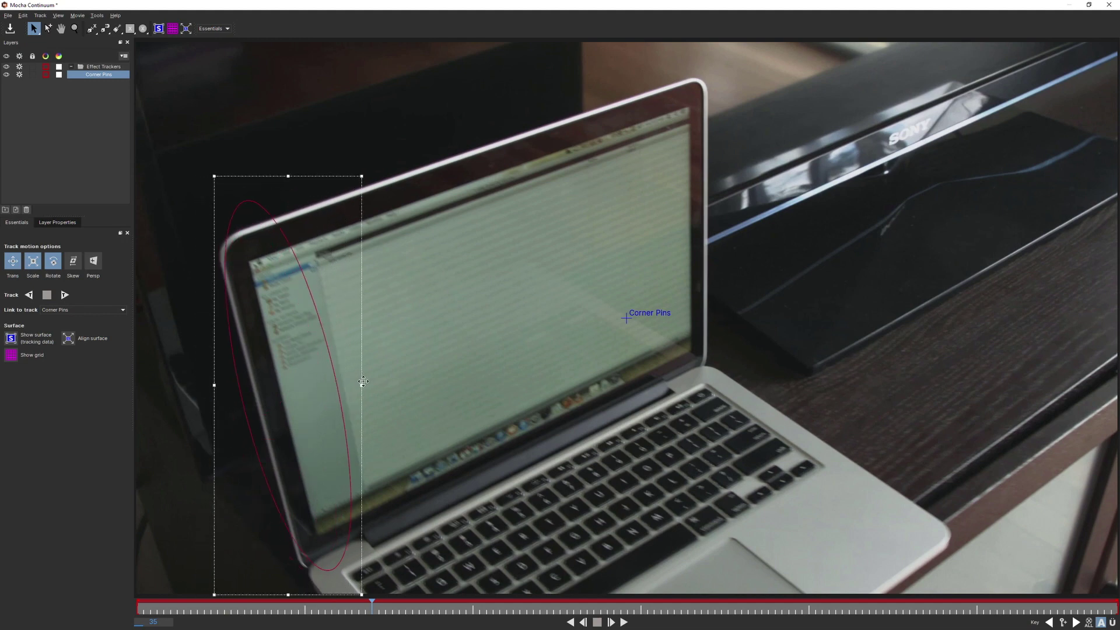
# - Track the corner pins forward, link the layer to the Phone track, paint a mask stroke, and show the surface
pyautogui.click(65, 294)
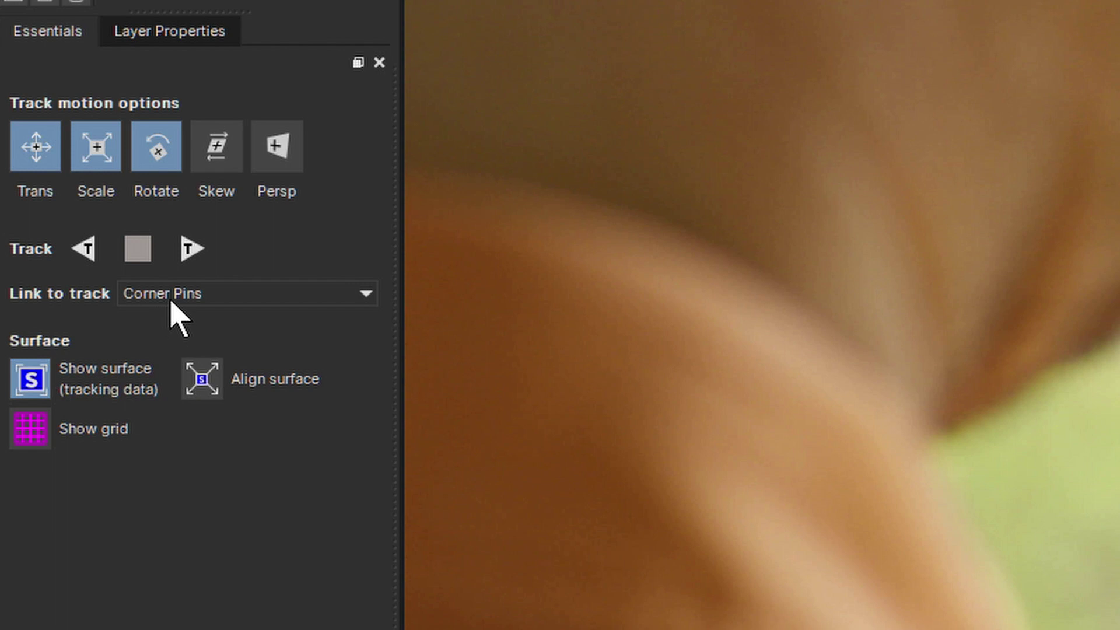
pyautogui.click(170, 299)
pyautogui.click(197, 359)
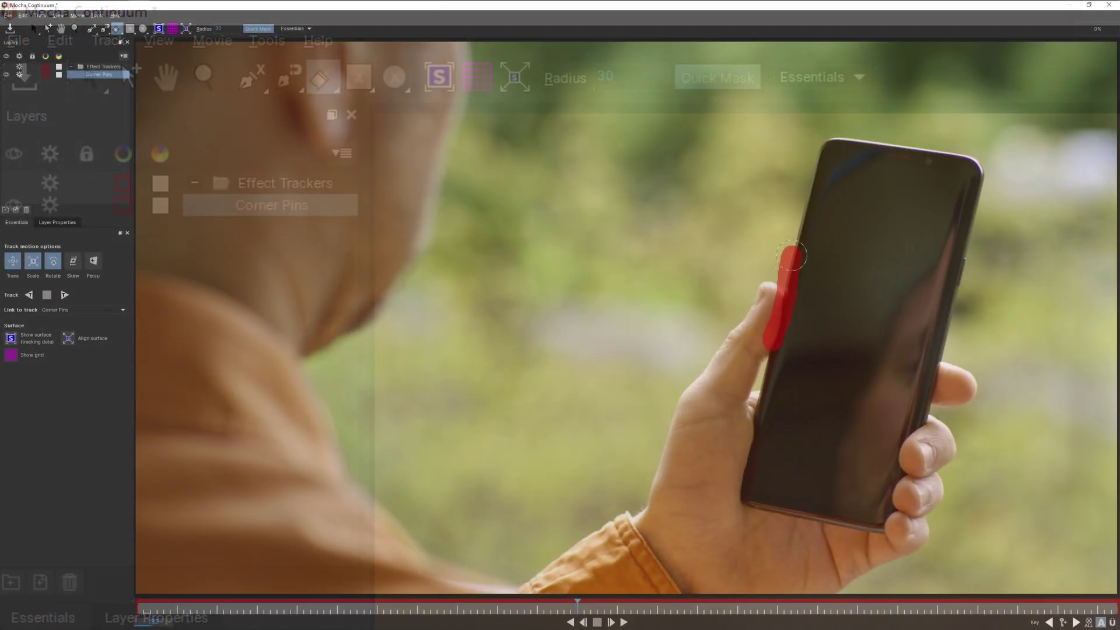
pyautogui.moveTo(794, 251); pyautogui.dragTo(823, 146)
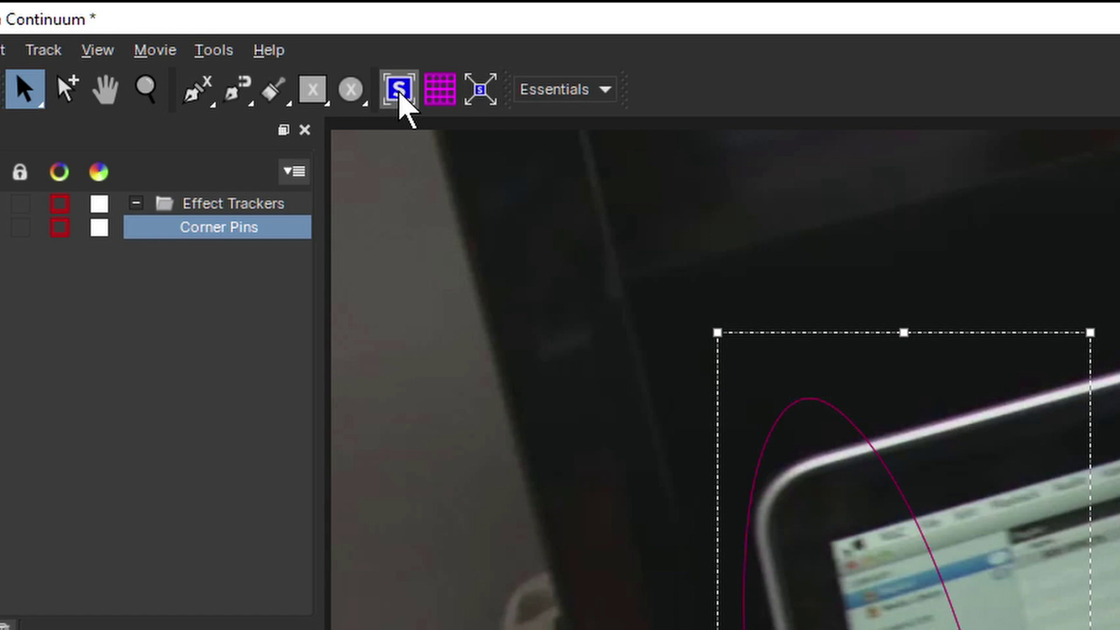
pyautogui.click(399, 90)
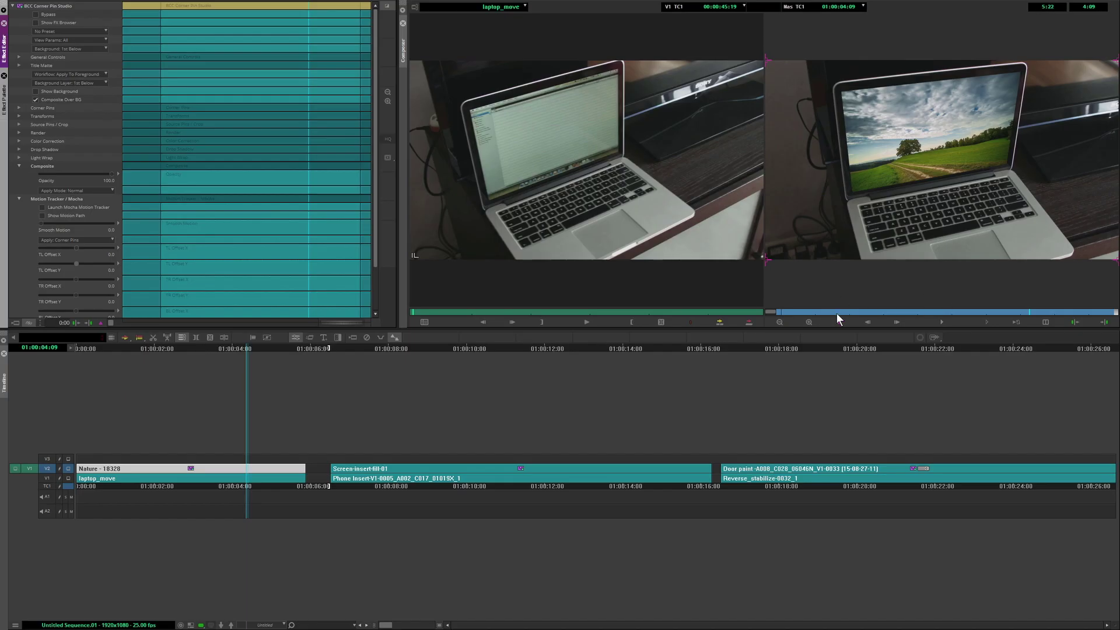
# - Preview the pinned field image across frames and nudge the TL Offset X of the top-left corner
pyautogui.moveTo(838, 312); pyautogui.dragTo(1029, 313)
pyautogui.click(20, 174)
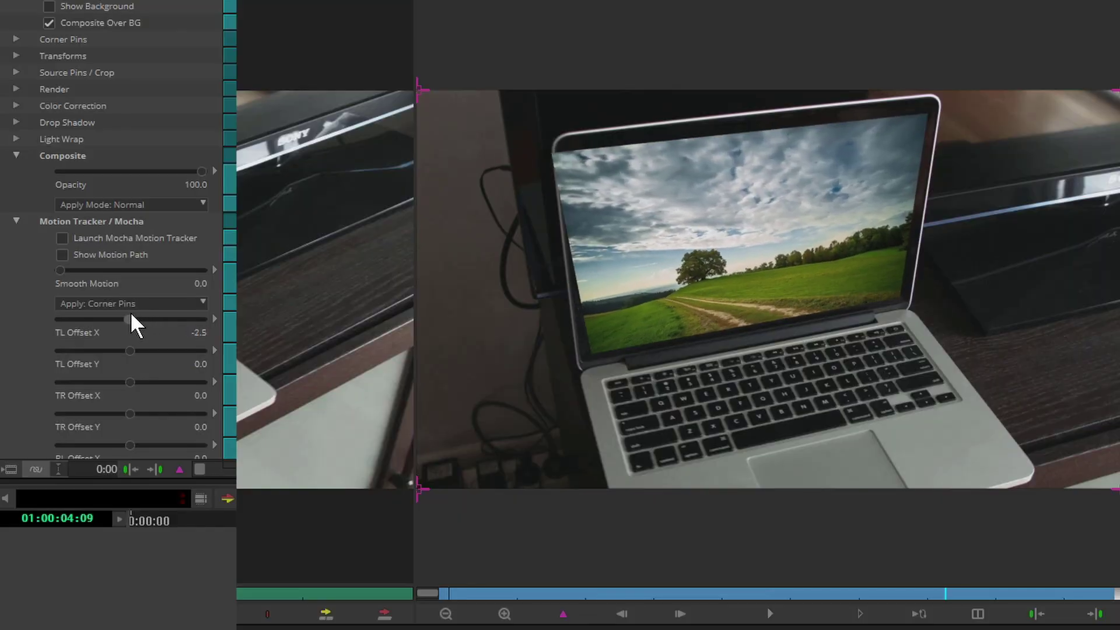
pyautogui.moveTo(131, 313); pyautogui.dragTo(135, 316)
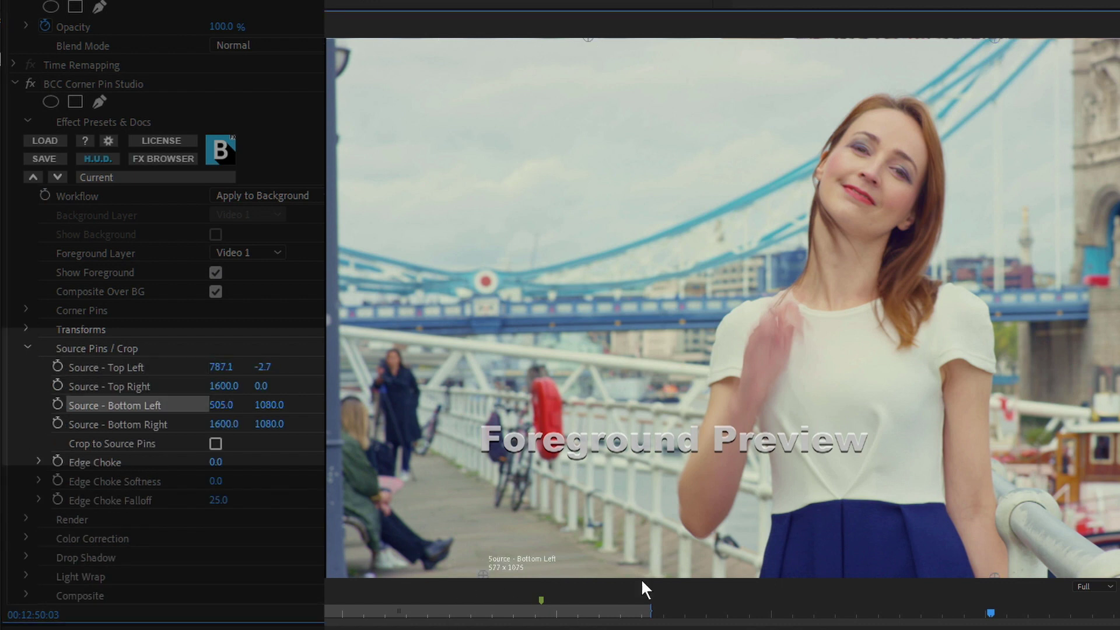
# - Shift the bridge clip's bottom-left source pin and set its Opacity blend mode to Multiply
pyautogui.moveTo(641, 578); pyautogui.dragTo(613, 577)
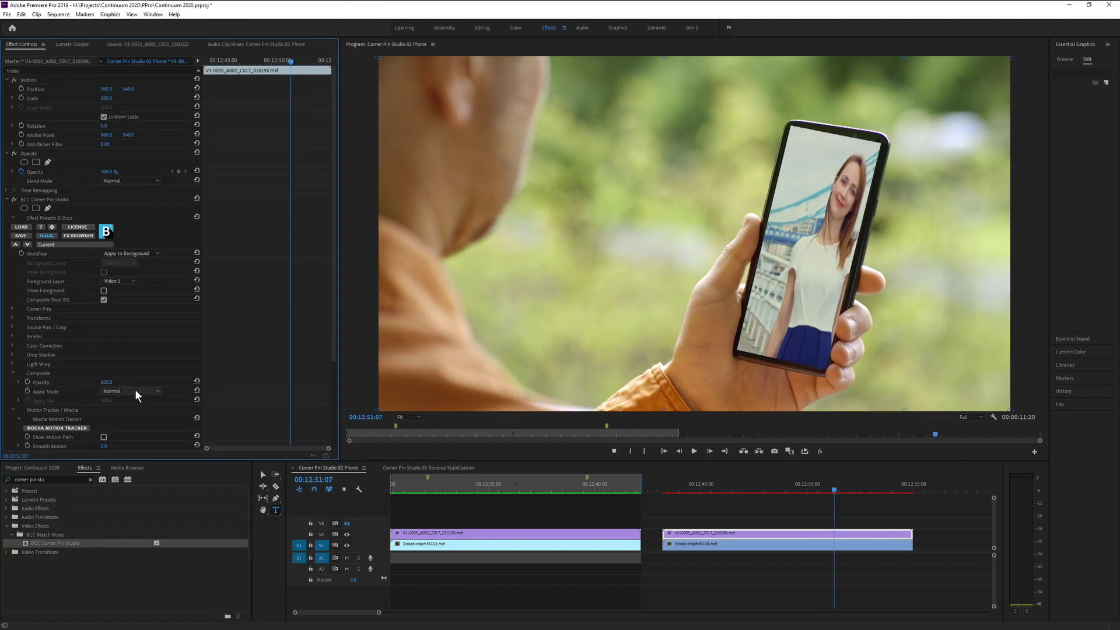
pyautogui.click(137, 390)
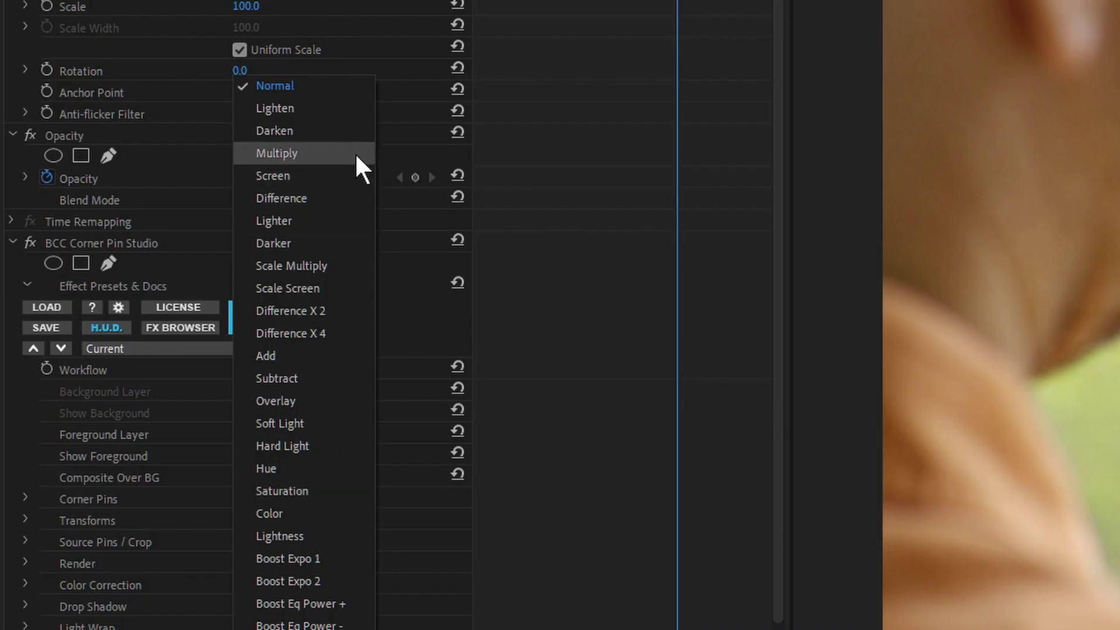
pyautogui.click(155, 170)
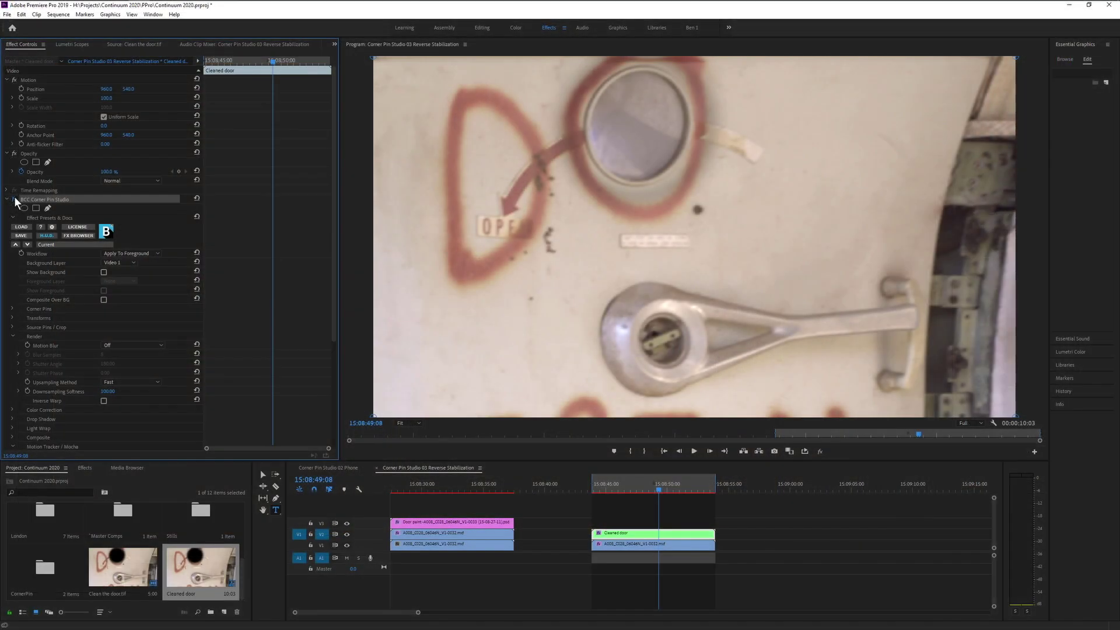
# - Play the Cleaned door clip in reverse with J to check the cleanup patch
pyautogui.press('j')
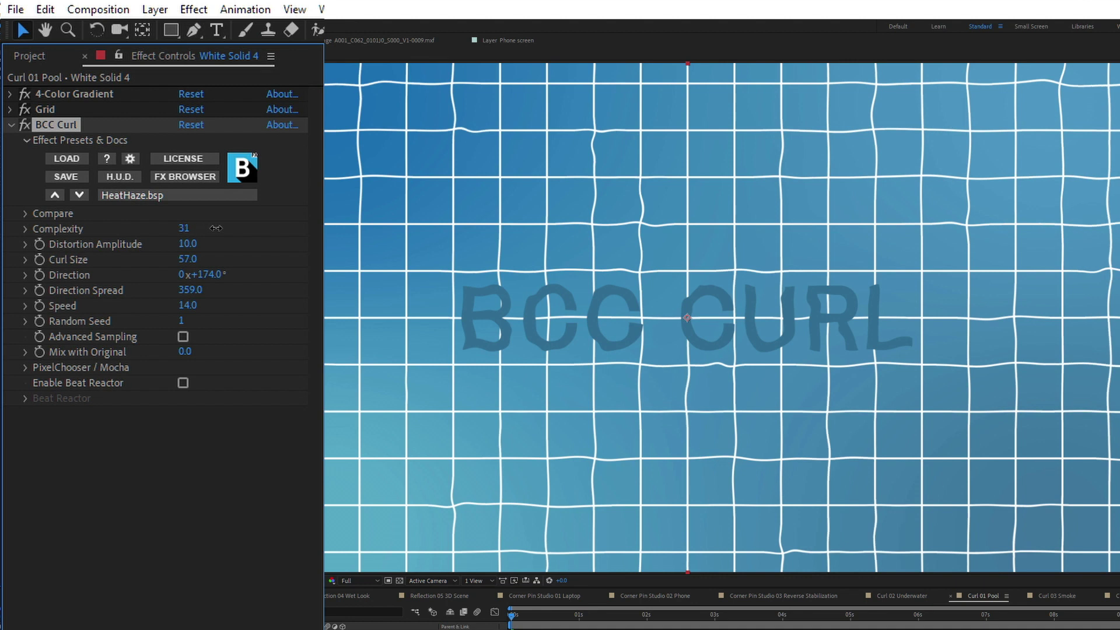
# - Increase BCC Curl Complexity and adjust Distortion Amplitude on the pool grid
pyautogui.moveTo(232, 229); pyautogui.dragTo(293, 230)
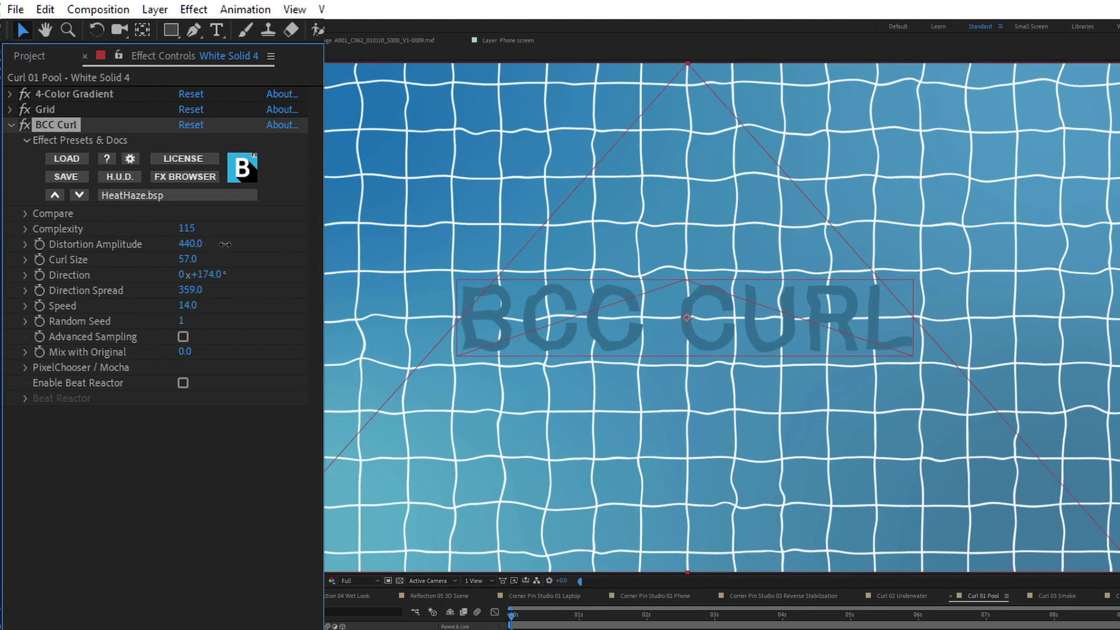
pyautogui.moveTo(198, 246); pyautogui.dragTo(232, 242)
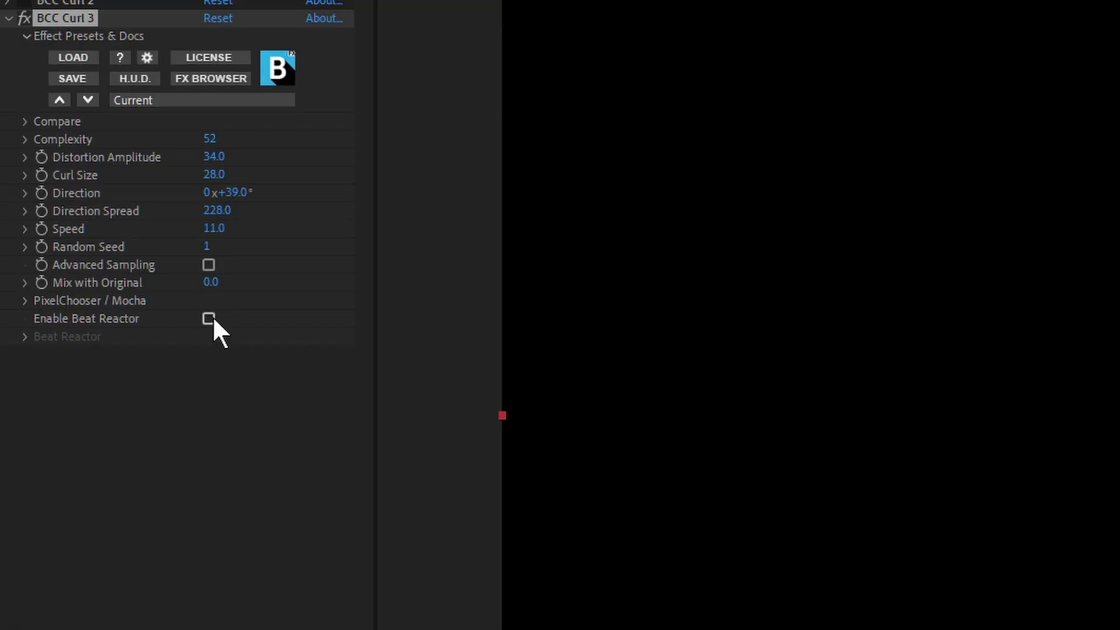
# - Enable Beat Reactor on BCC Curl 3 and expand its Beat Reactor settings
pyautogui.click(208, 318)
pyautogui.click(24, 337)
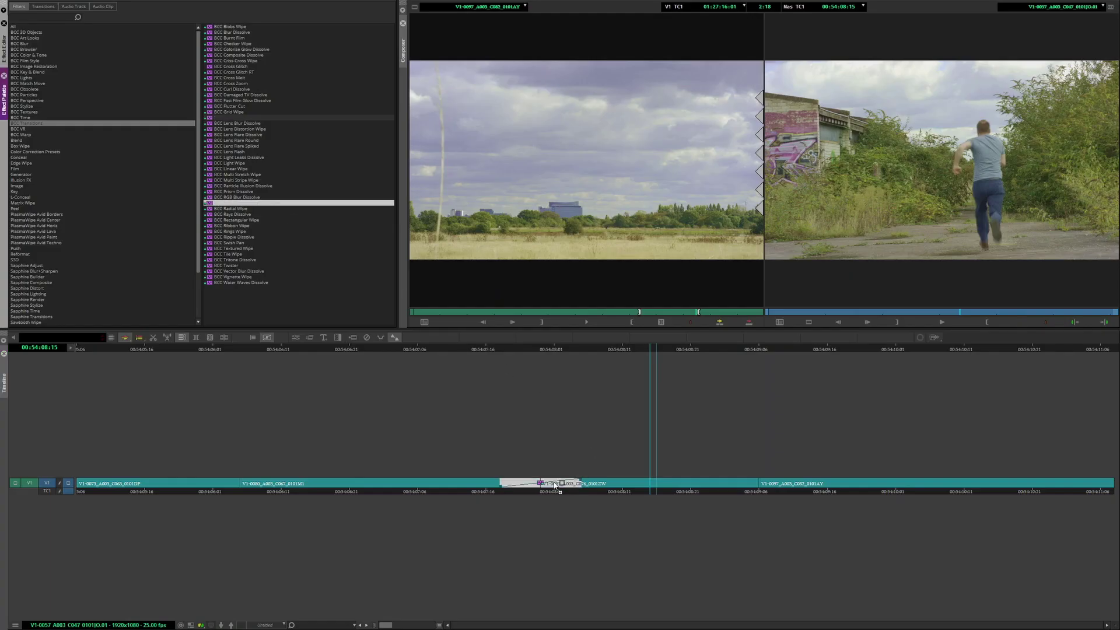
# - Select the BCC RGB Displacement Dissolve transition to edit its settings
pyautogui.click(551, 484)
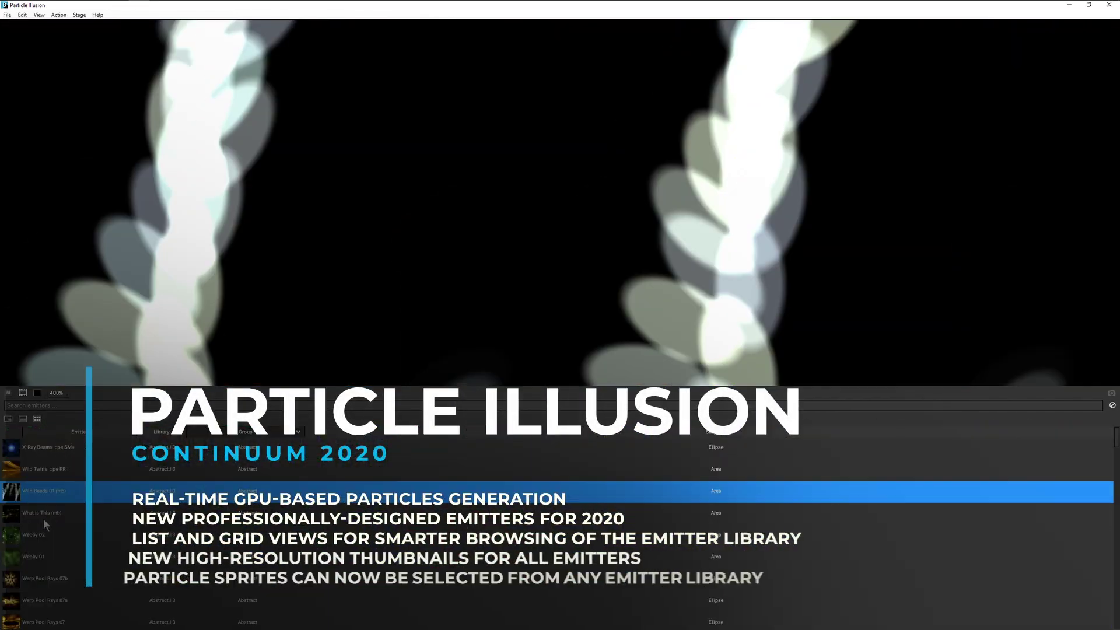
# - Preview library emitters including Webby, Energy Rings and Hand-Drawn Zap
pyautogui.click(40, 513)
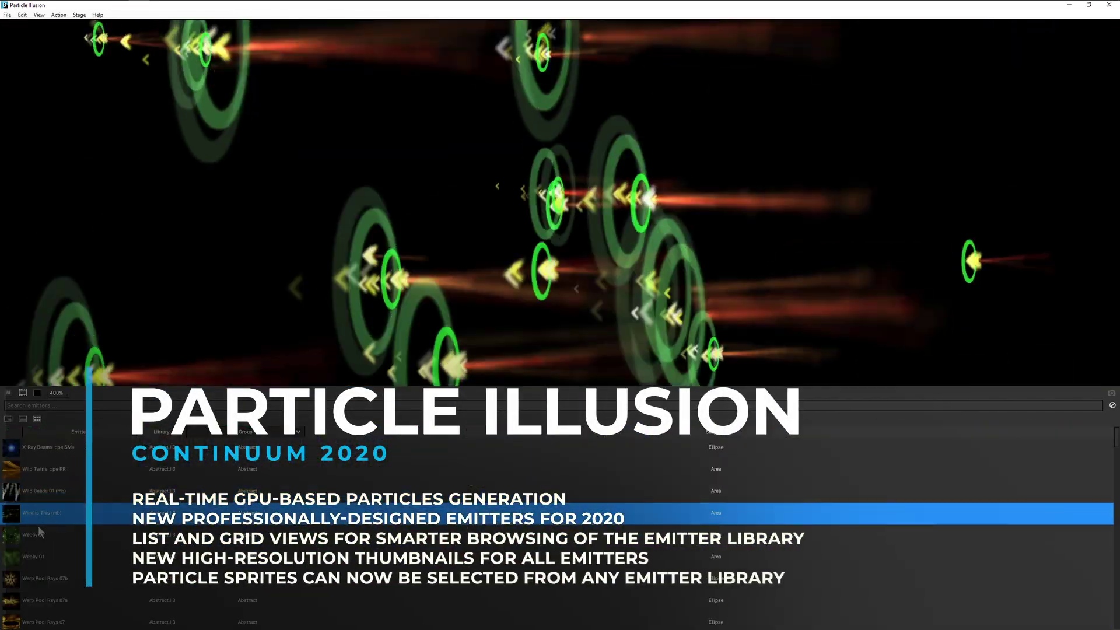
pyautogui.click(40, 535)
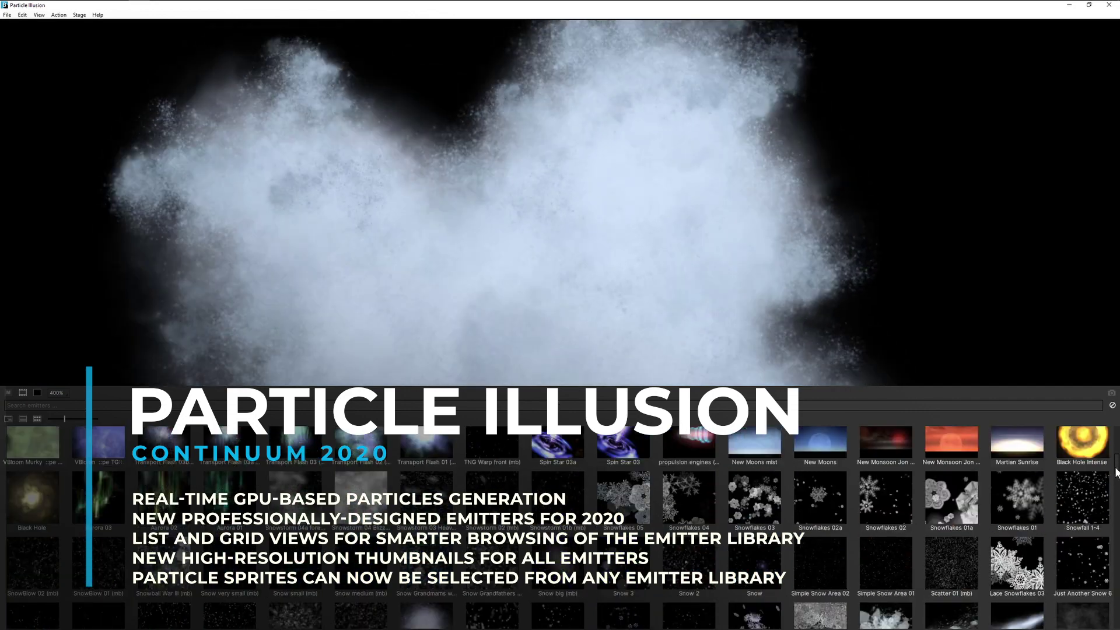
pyautogui.scroll(-5, 1116, 473)
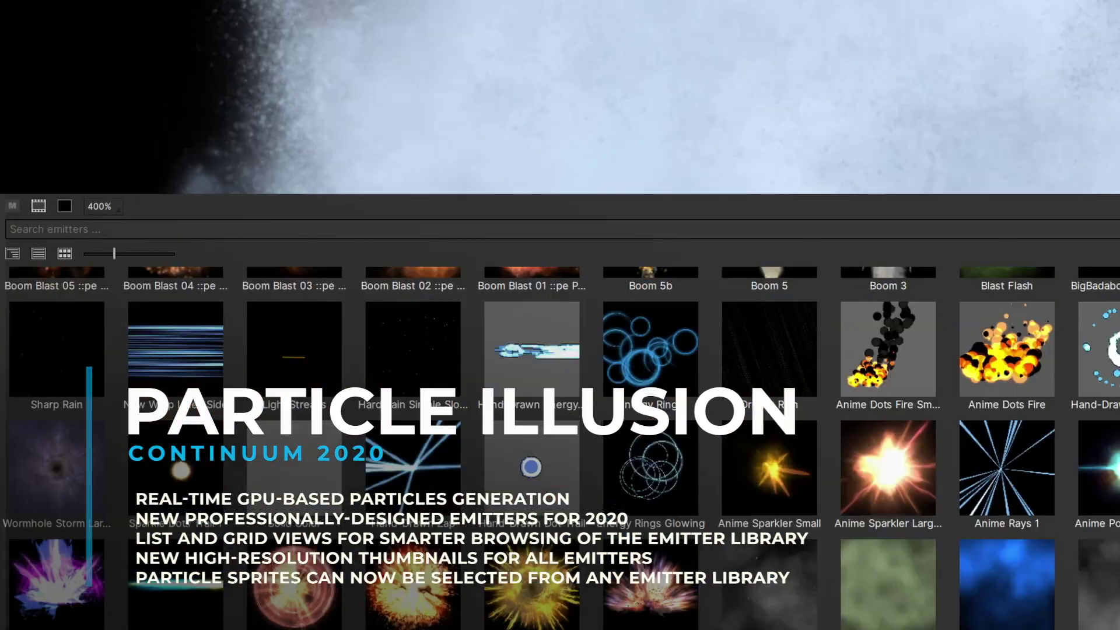
pyautogui.scroll(5, 1108, 576)
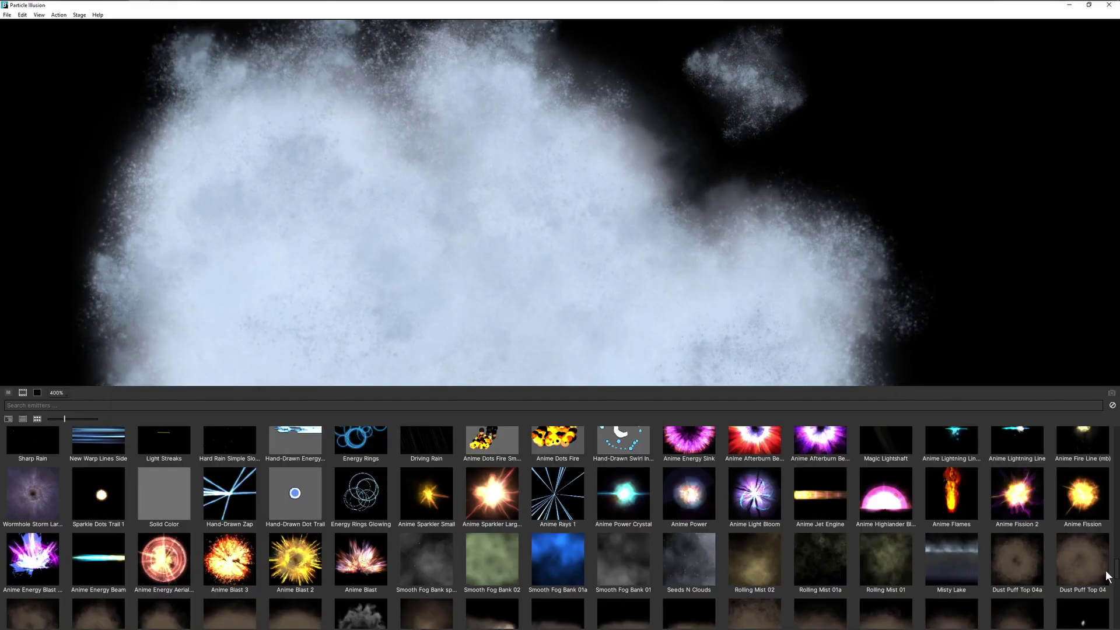
pyautogui.scroll(-2, 1109, 577)
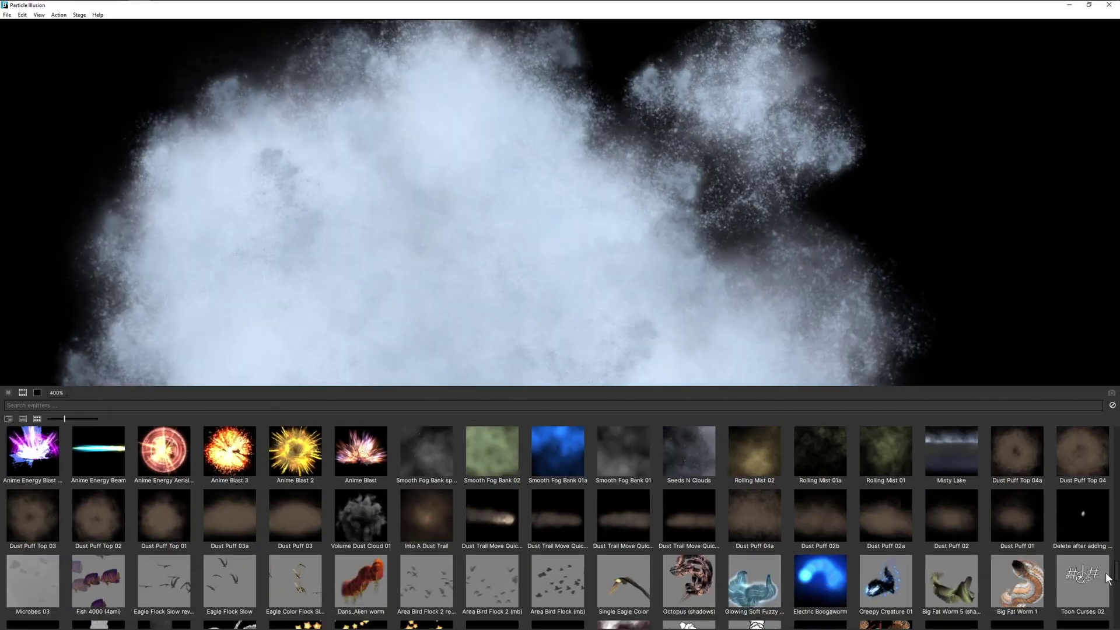
pyautogui.scroll(3, 1108, 576)
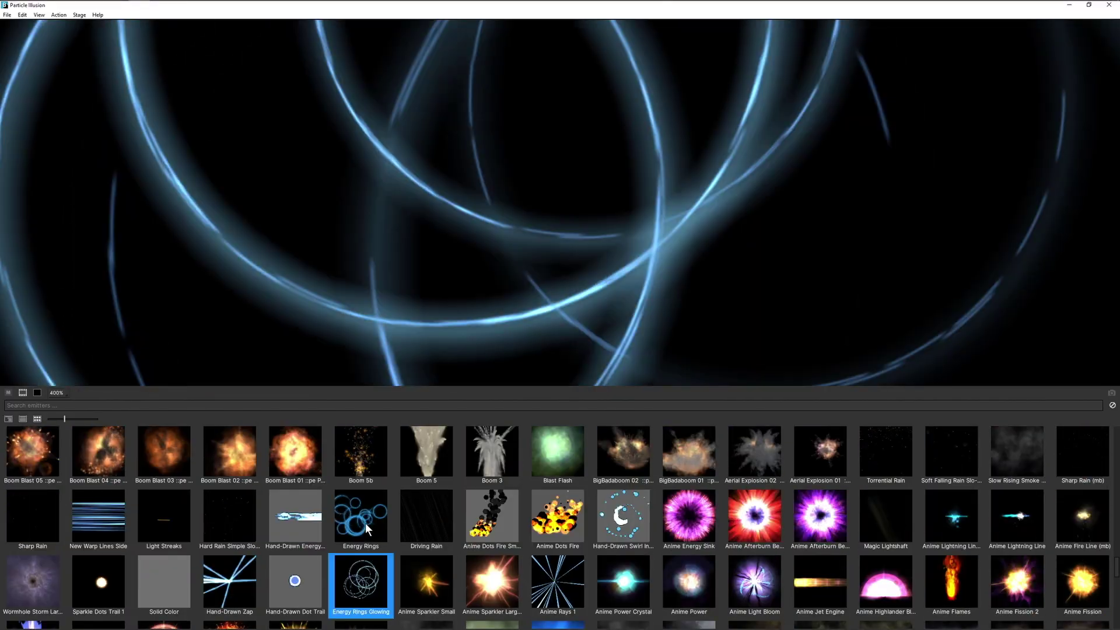
pyautogui.click(362, 520)
pyautogui.click(241, 580)
# - Preview New Warp Lines Side on a grey background colour
pyautogui.click(98, 516)
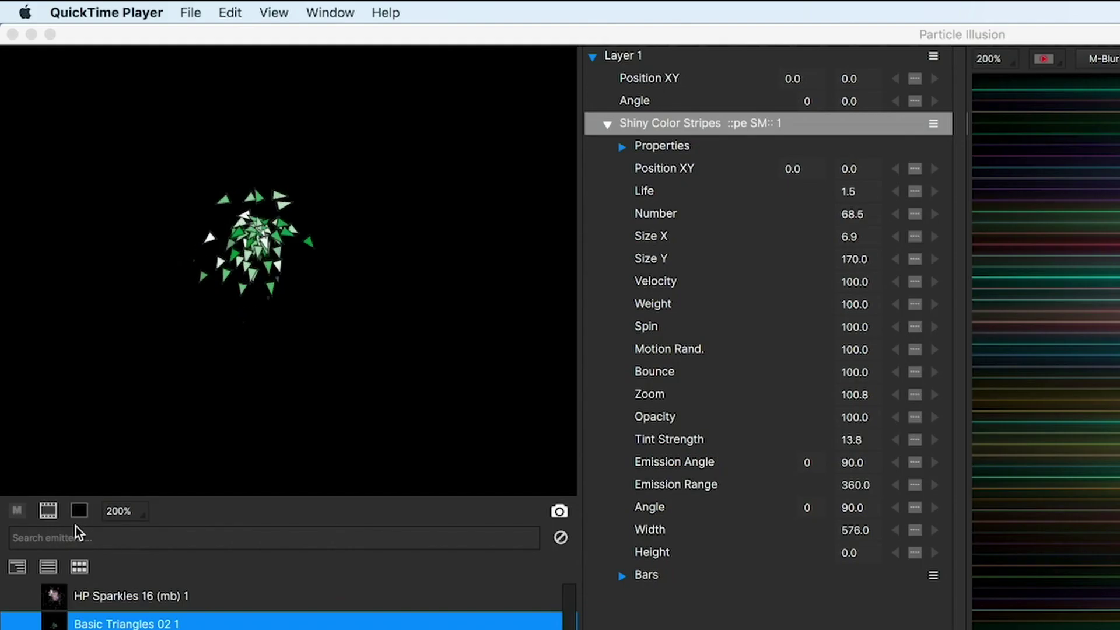
pyautogui.click(46, 296)
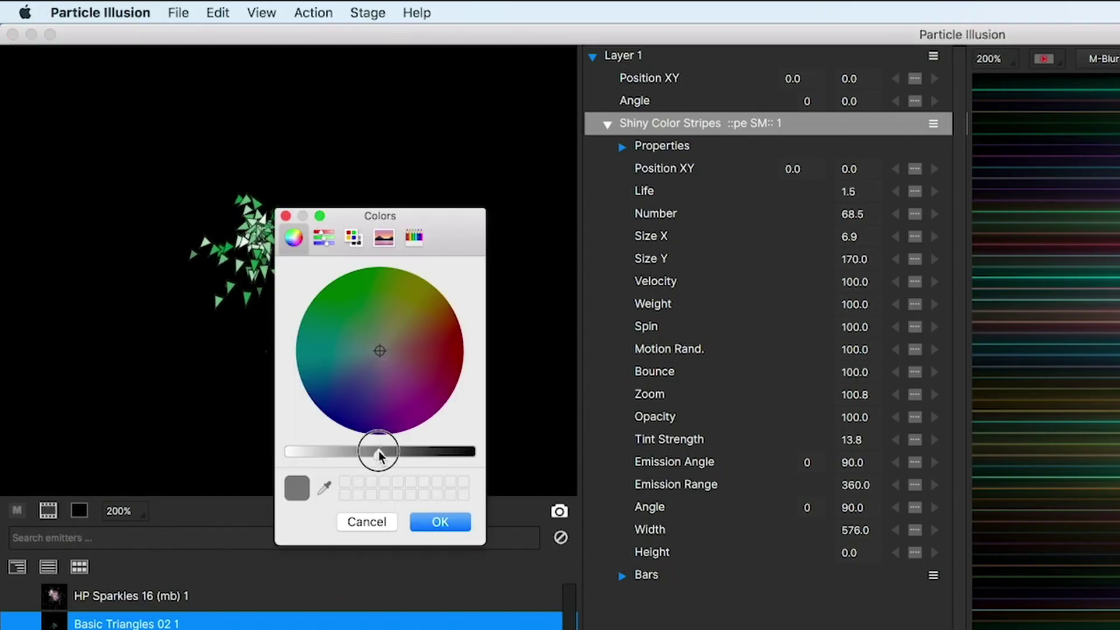
pyautogui.click(440, 522)
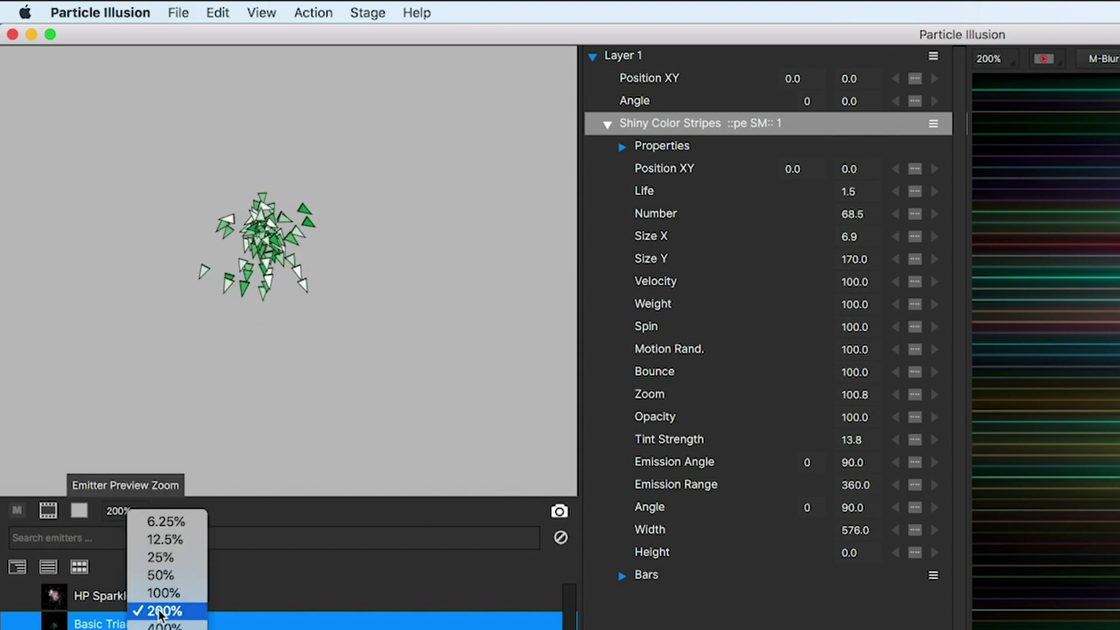
# - Show a background image behind HP Sparkles 16 (mb) 1, then remove it
pyautogui.click(48, 511)
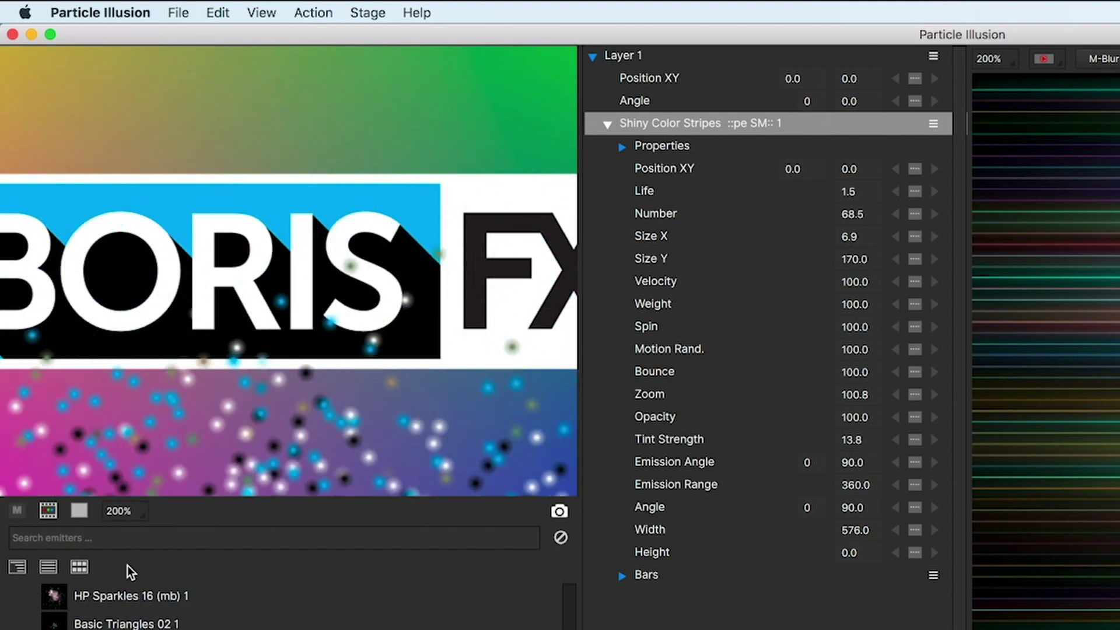
pyautogui.click(78, 598)
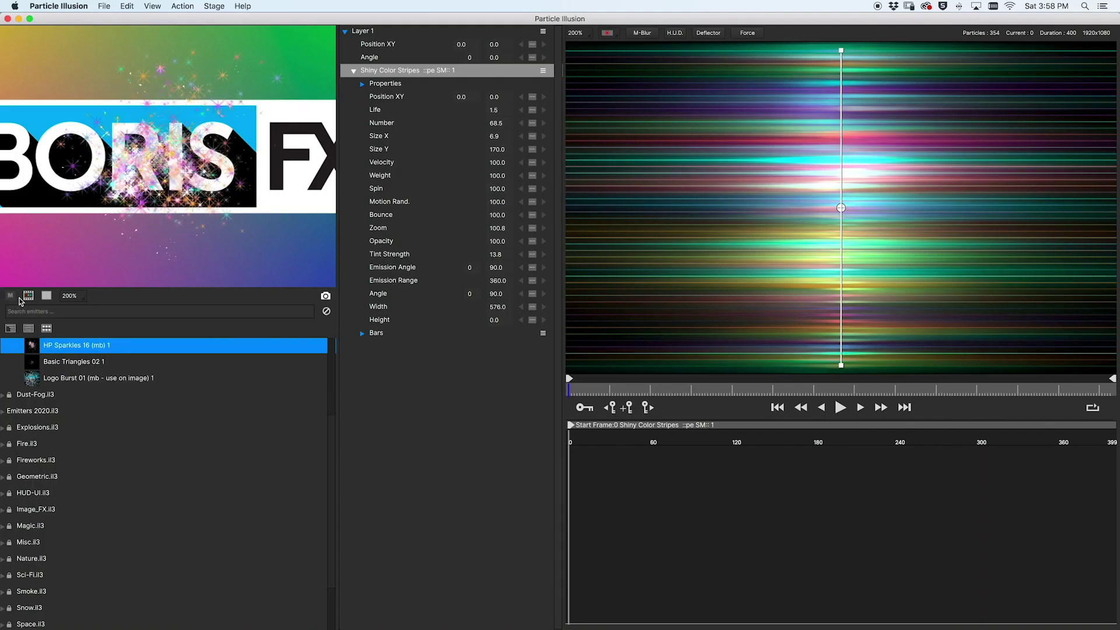
pyautogui.click(11, 296)
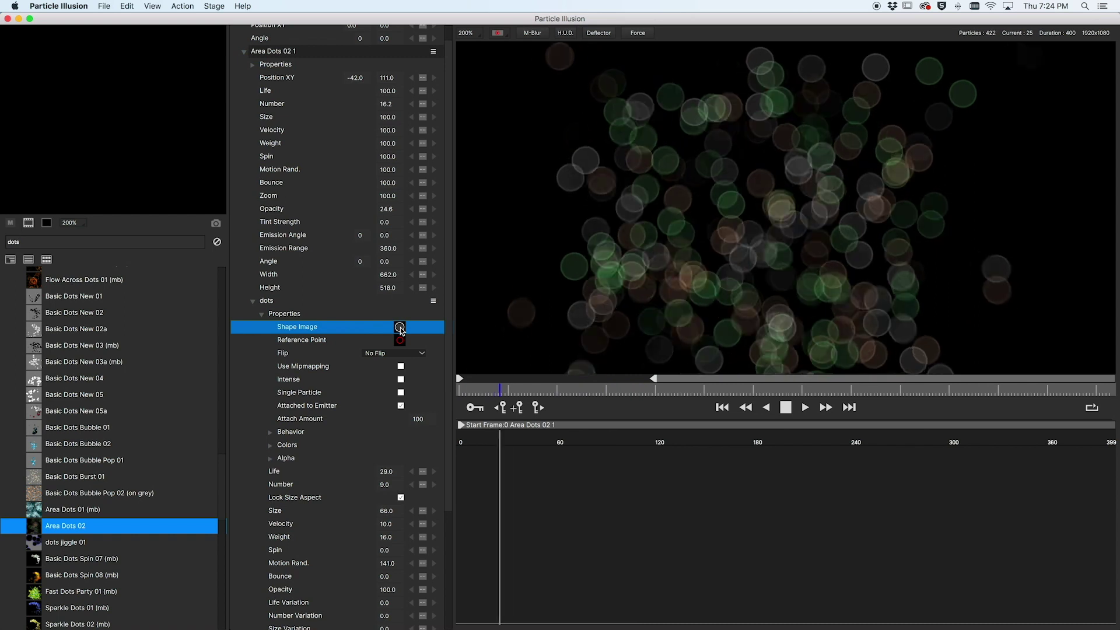
# - Change the dot particles' shape to star 01 and bend the emitter line into a V
pyautogui.doubleClick(400, 327)
pyautogui.moveTo(496, 164); pyautogui.dragTo(270, 100)
pyautogui.moveTo(459, 428); pyautogui.dragTo(458, 560)
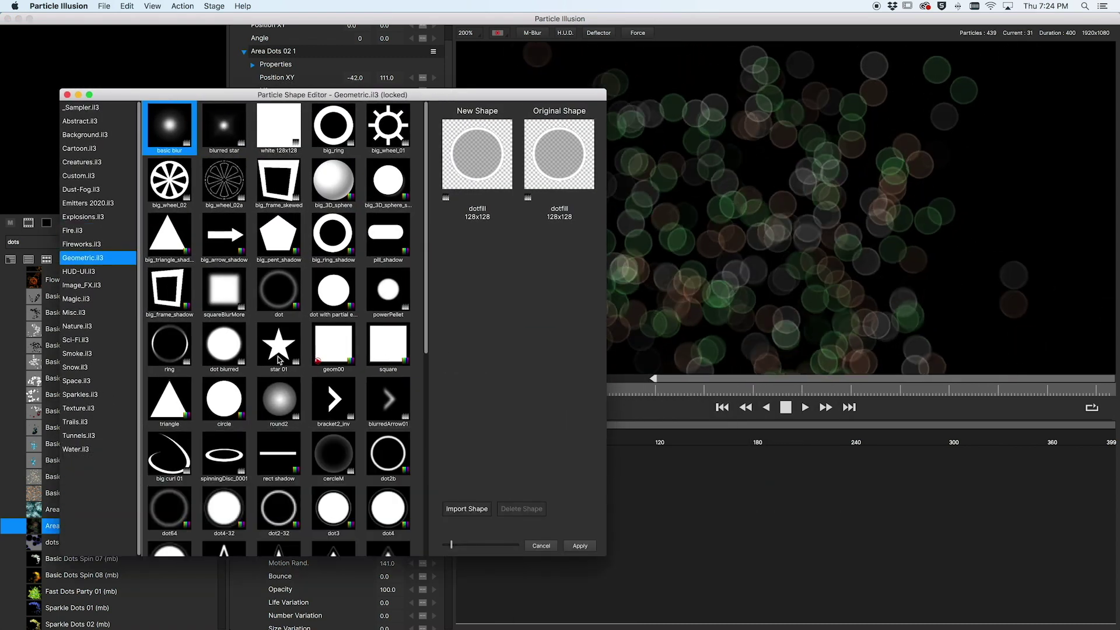
pyautogui.click(278, 345)
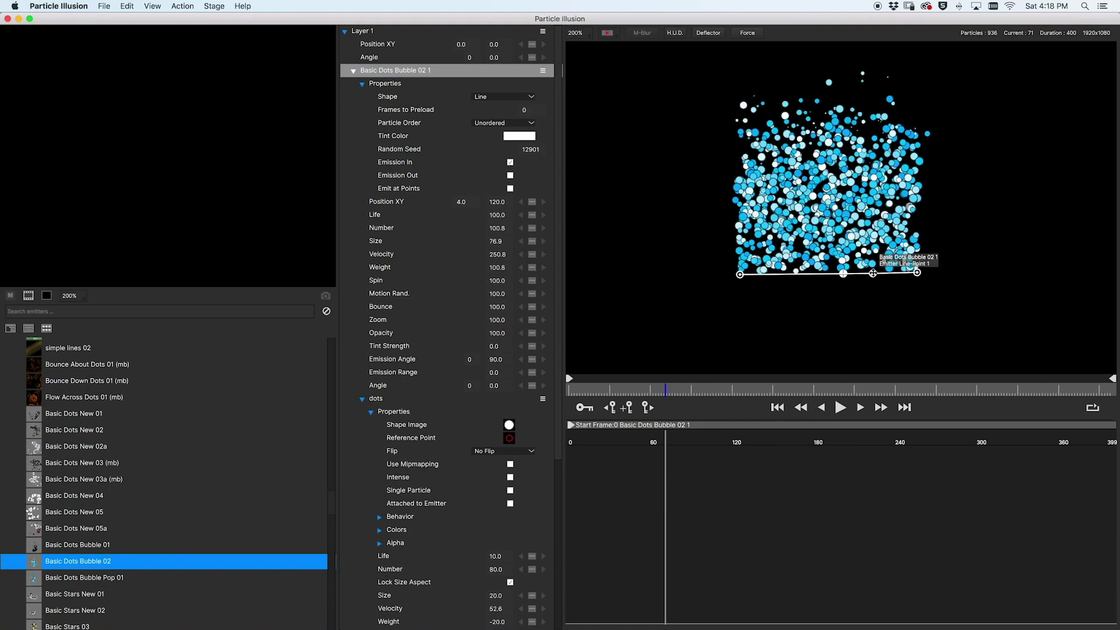
pyautogui.moveTo(874, 273); pyautogui.dragTo(838, 182)
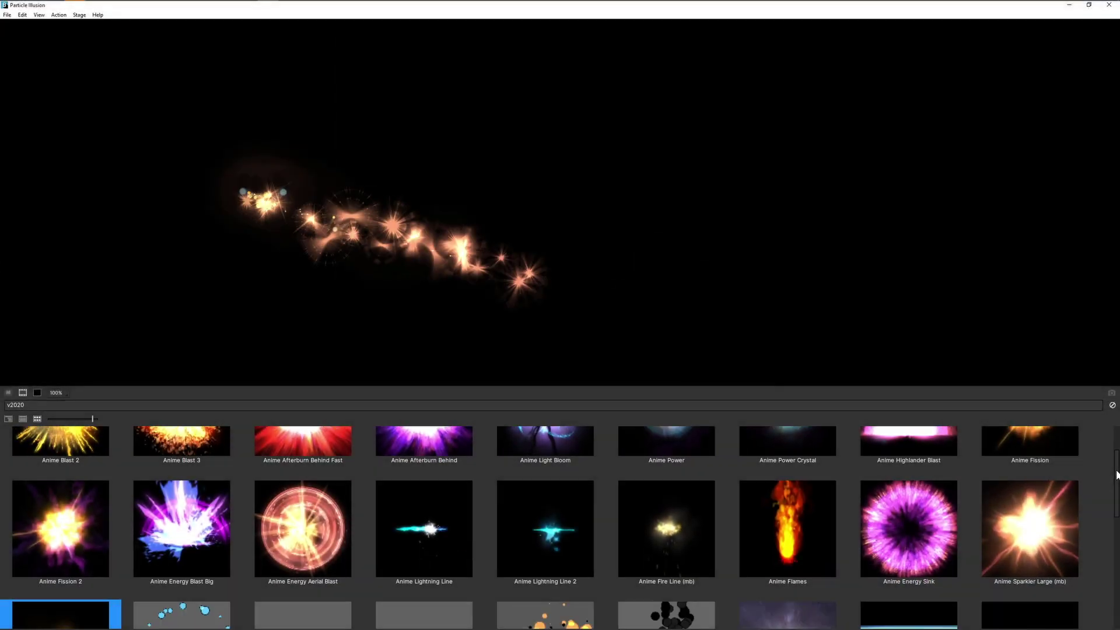
# - Scroll through the v2020 emitters shown as large thumbnails in the library grid
pyautogui.scroll(-2, 560, 525)
pyautogui.scroll(-4, 560, 525)
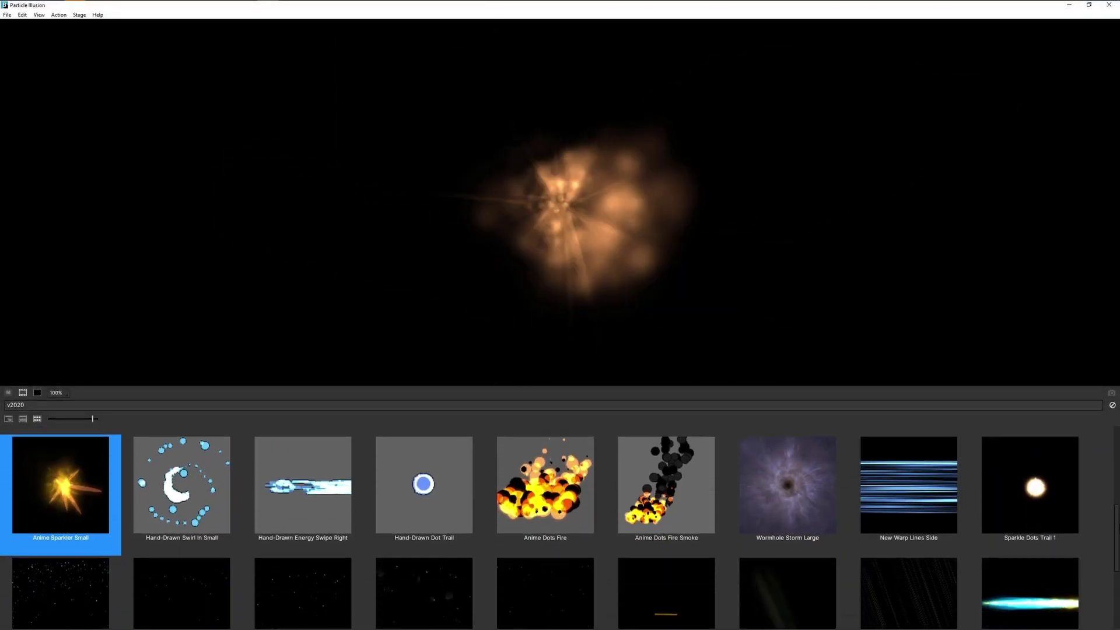
pyautogui.scroll(-2, 1118, 578)
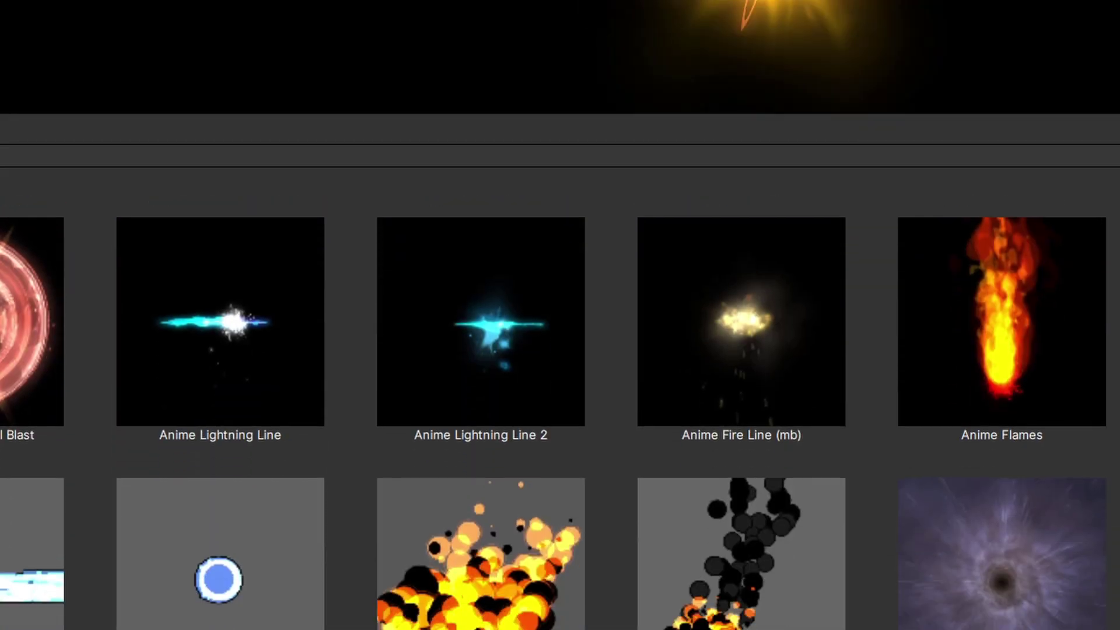
pyautogui.scroll(-5, 553, 373)
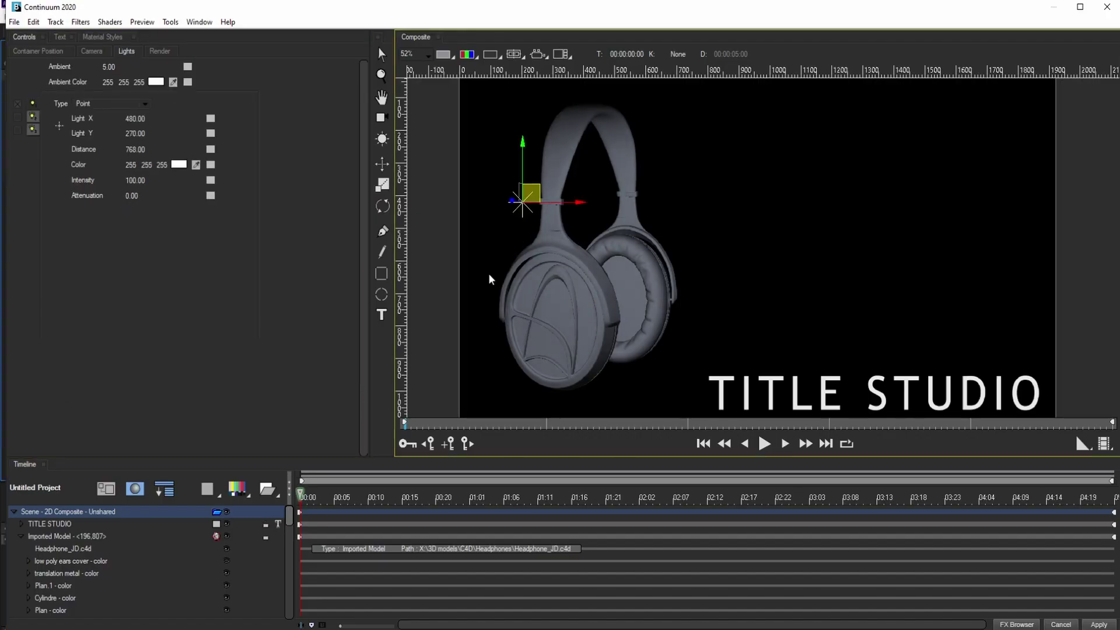
# - Reposition the Title Studio light so it falls on the headphone's ear cup
pyautogui.moveTo(690, 239); pyautogui.dragTo(616, 300)
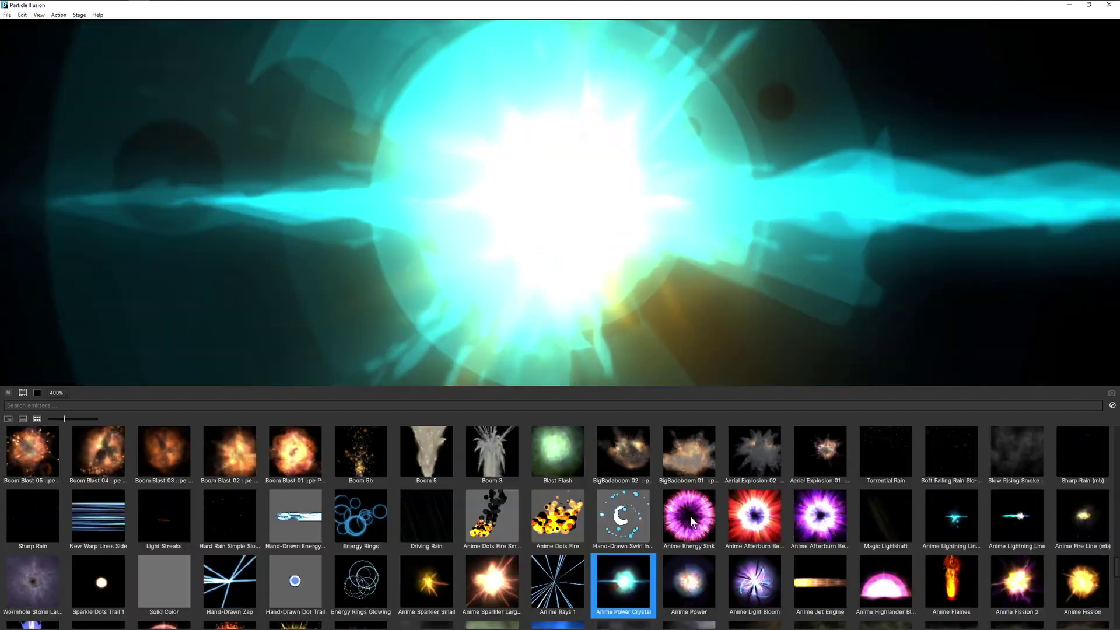
# - Preview the Anime Power and Anime Afterburn emitters from the Particle Illusion emitter library
pyautogui.click(703, 568)
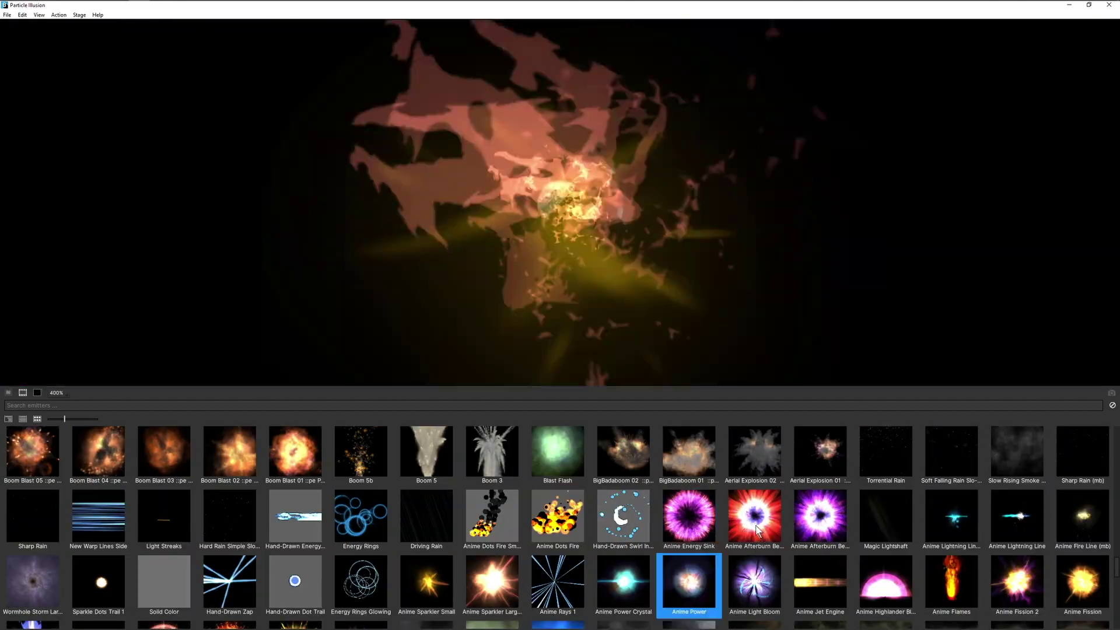
pyautogui.click(757, 528)
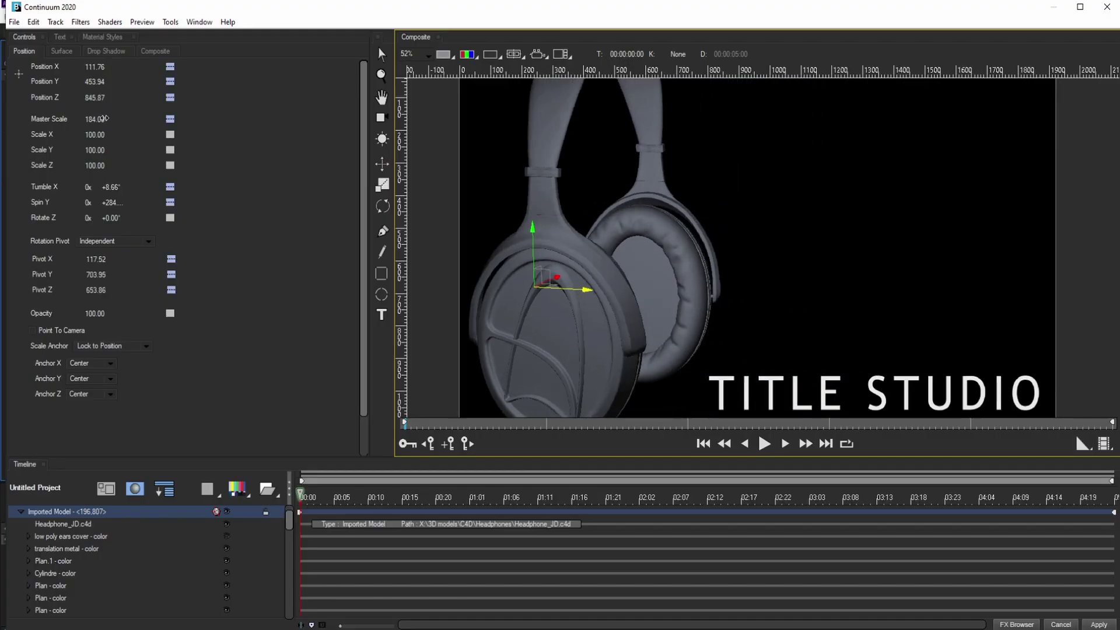